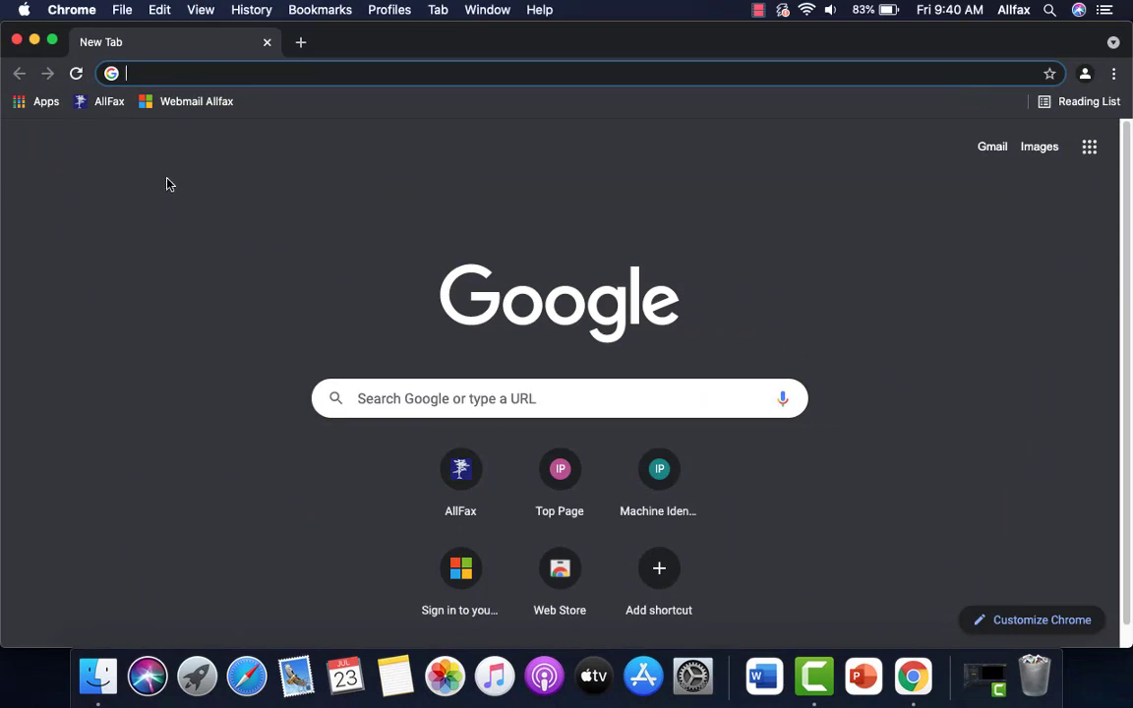
Step: Open the Sharp MFP Drivers download page from Allfax's Product Drivers & Manuals support page
{"action": "left_click", "coordinate": [109, 102]}
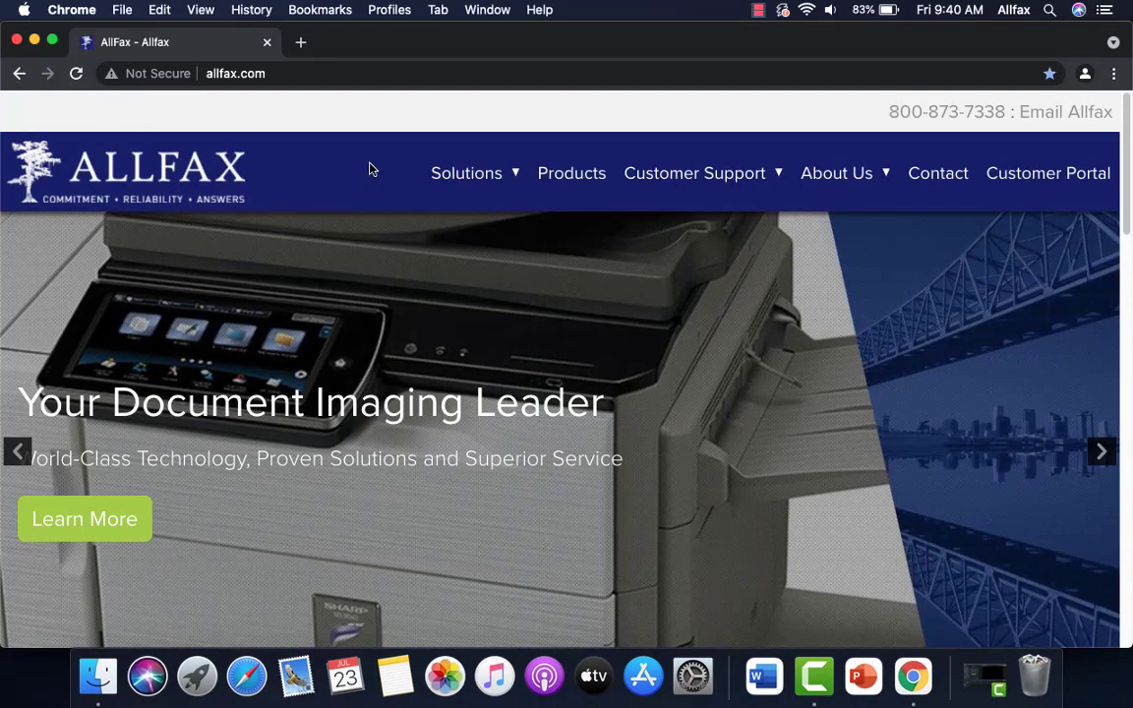
{"action": "mouse_move", "coordinate": [689, 192]}
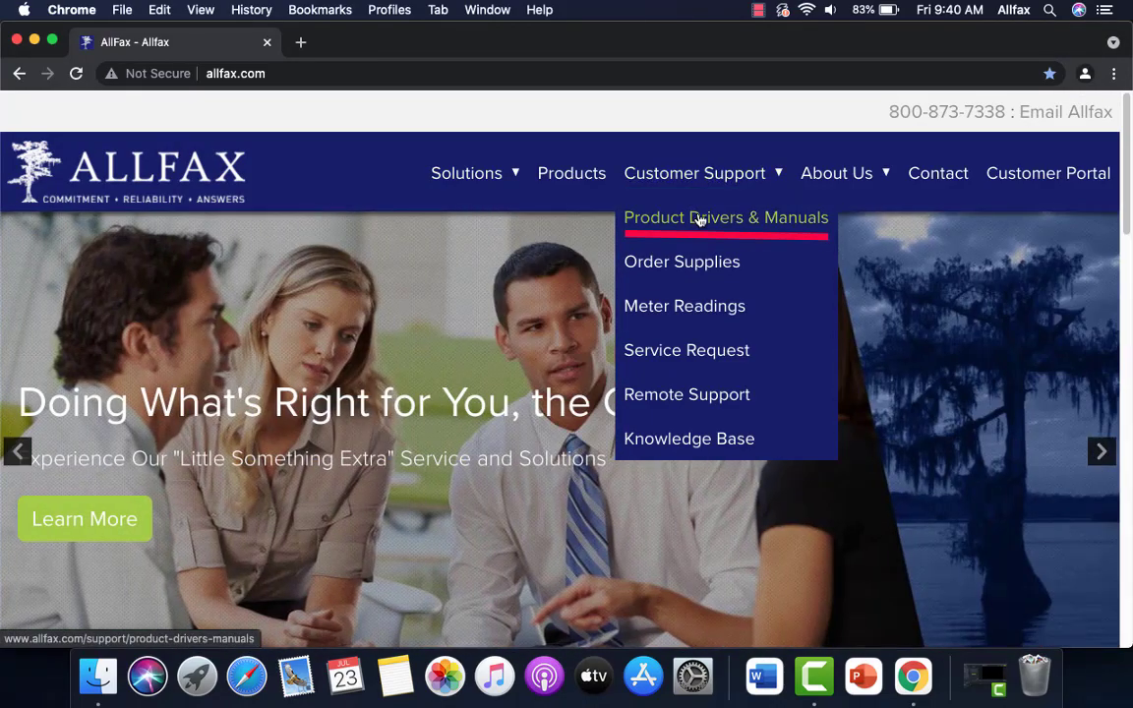
{"action": "left_click", "coordinate": [698, 219]}
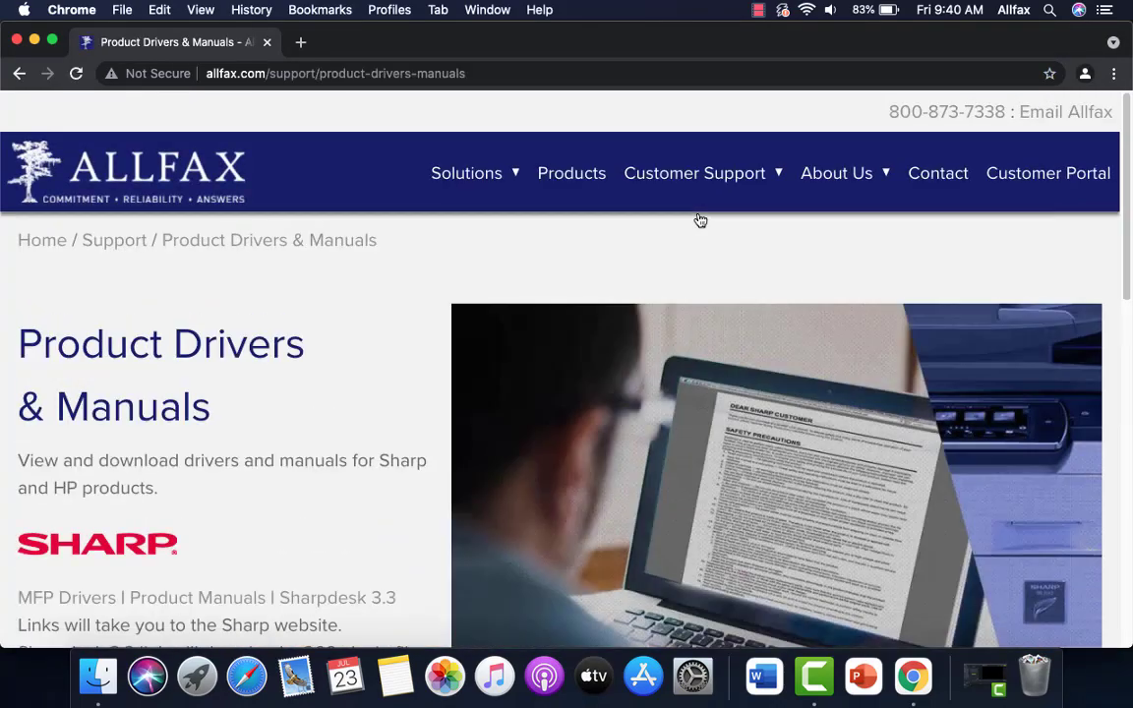
{"action": "left_click", "coordinate": [67, 600]}
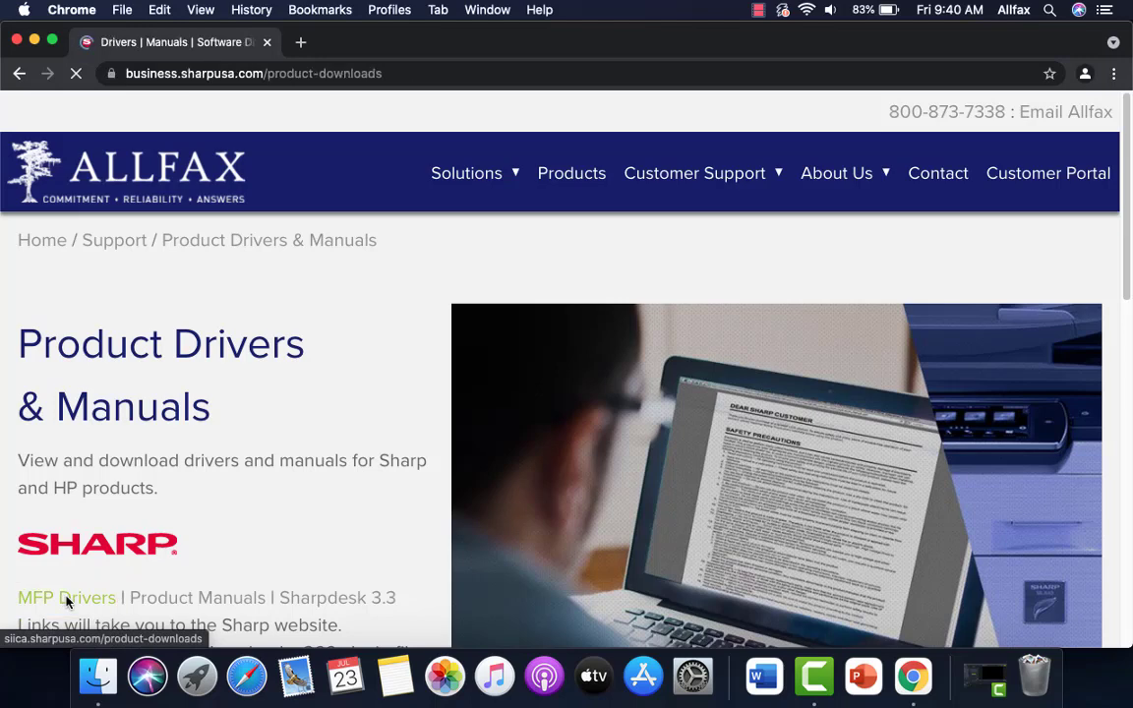
Step: Set the product category of the Sharp download filters to MFPs
{"action": "scroll", "coordinate": [1039, 550], "scroll_direction": "down", "scroll_amount": 3}
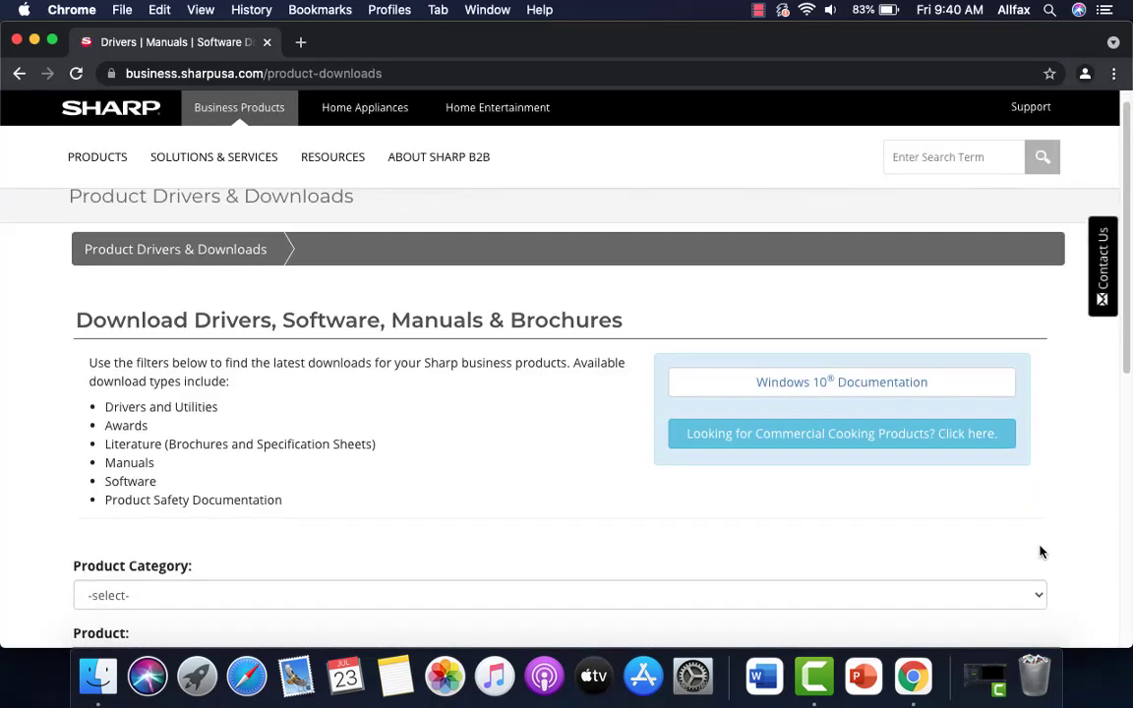
{"action": "scroll", "coordinate": [1099, 529], "scroll_direction": "down", "scroll_amount": 2}
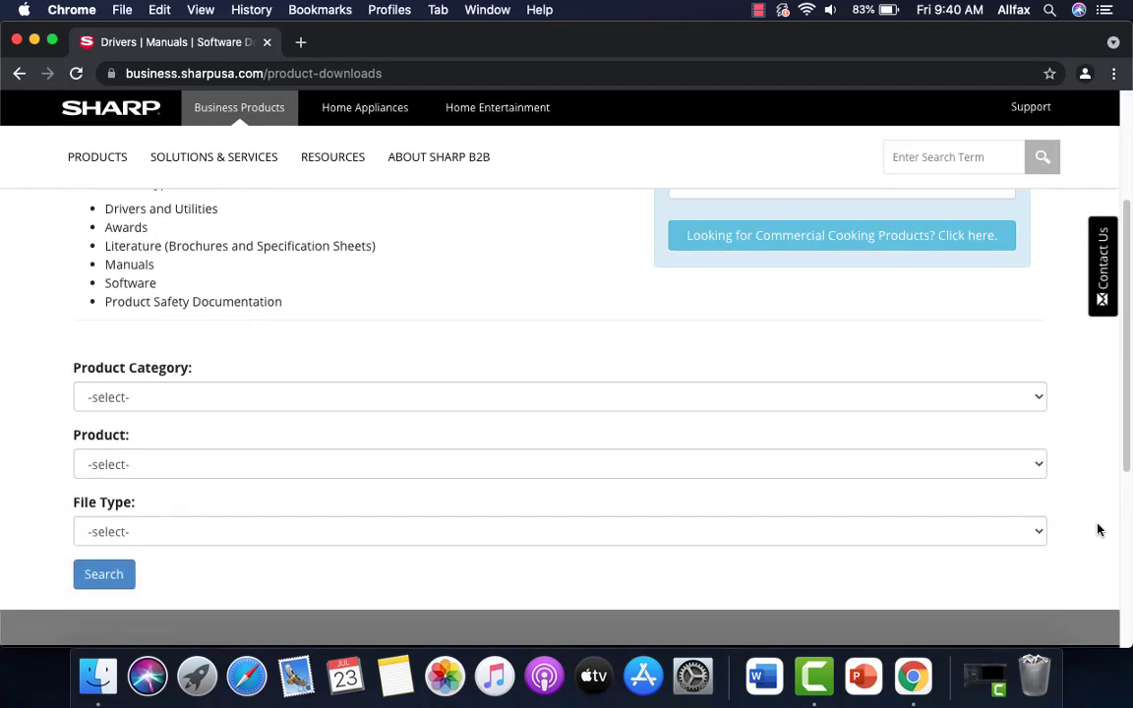
{"action": "left_click", "coordinate": [1004, 391]}
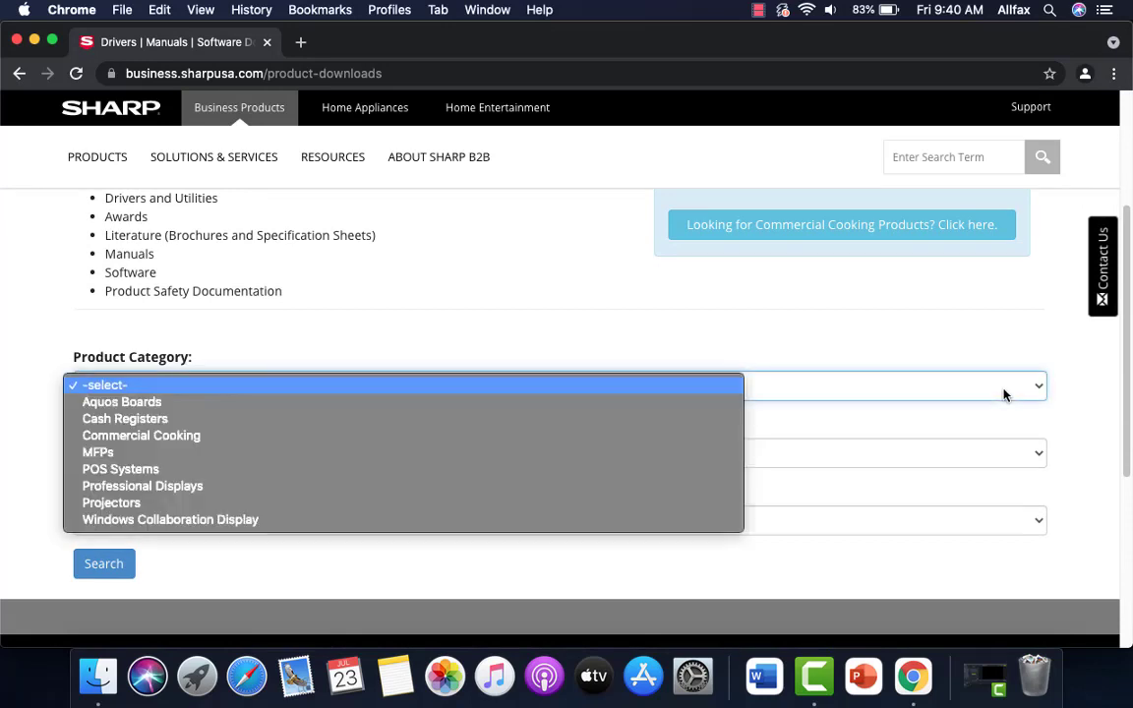
{"action": "left_click", "coordinate": [235, 453]}
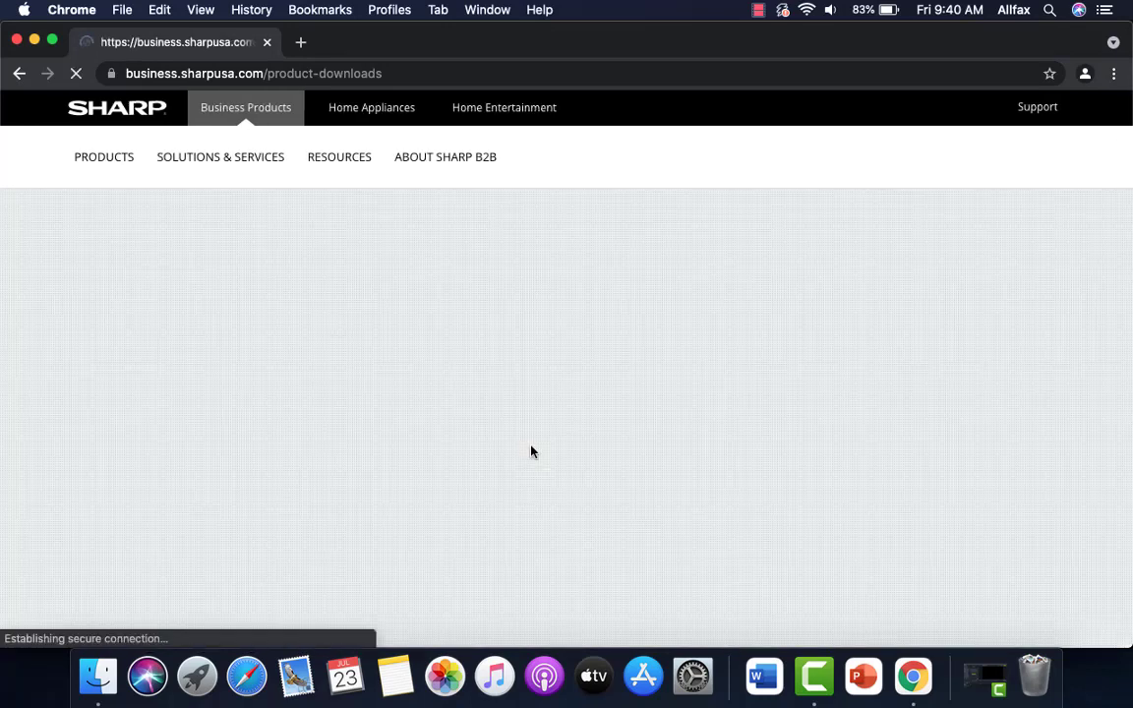
Step: Choose the MX-3570V as the product in the download filters
{"action": "scroll", "coordinate": [829, 538], "scroll_direction": "down", "scroll_amount": 6}
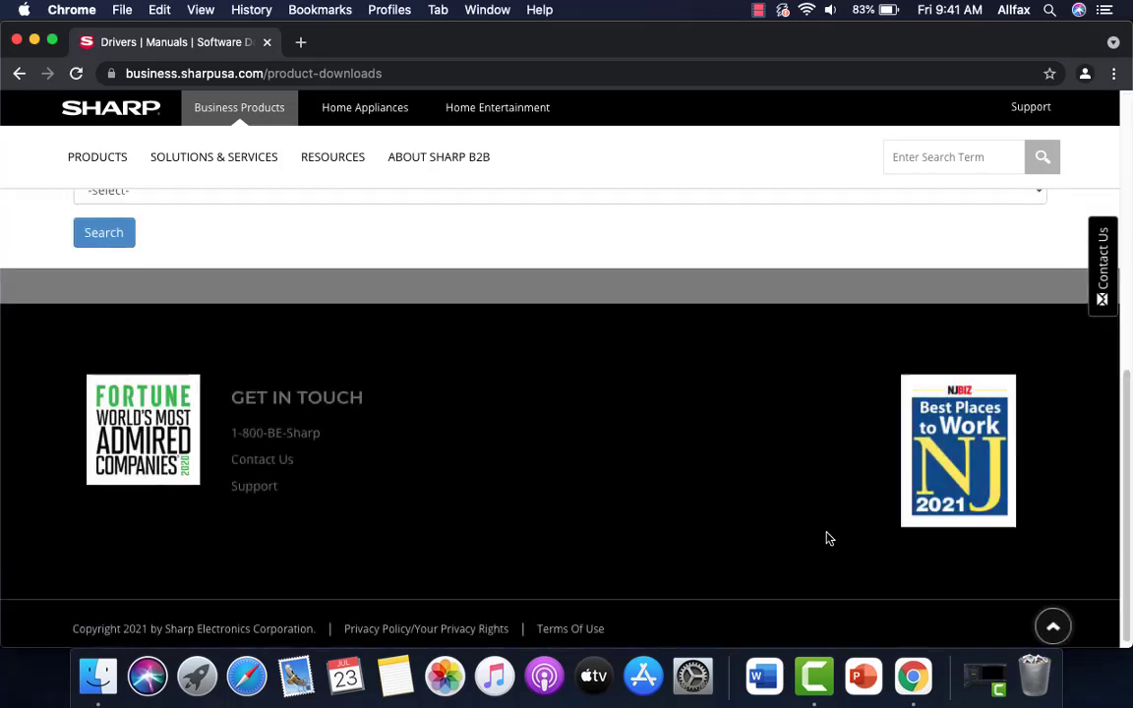
{"action": "scroll", "coordinate": [829, 539], "scroll_direction": "up", "scroll_amount": 4}
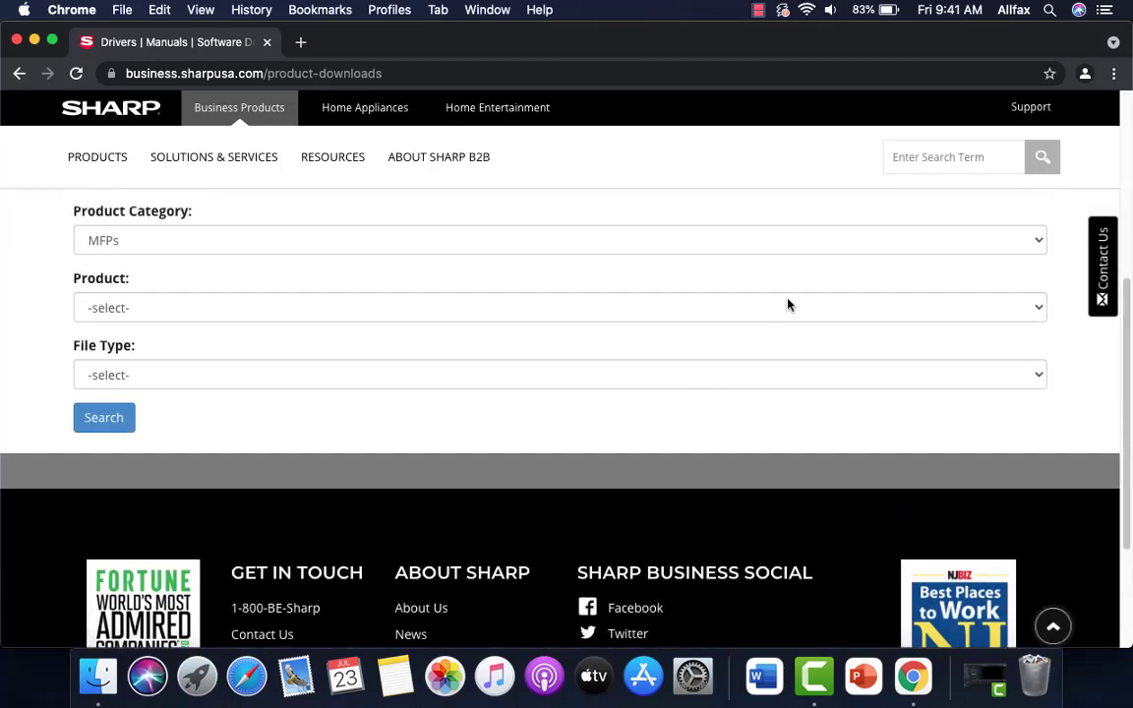
{"action": "left_click", "coordinate": [789, 307]}
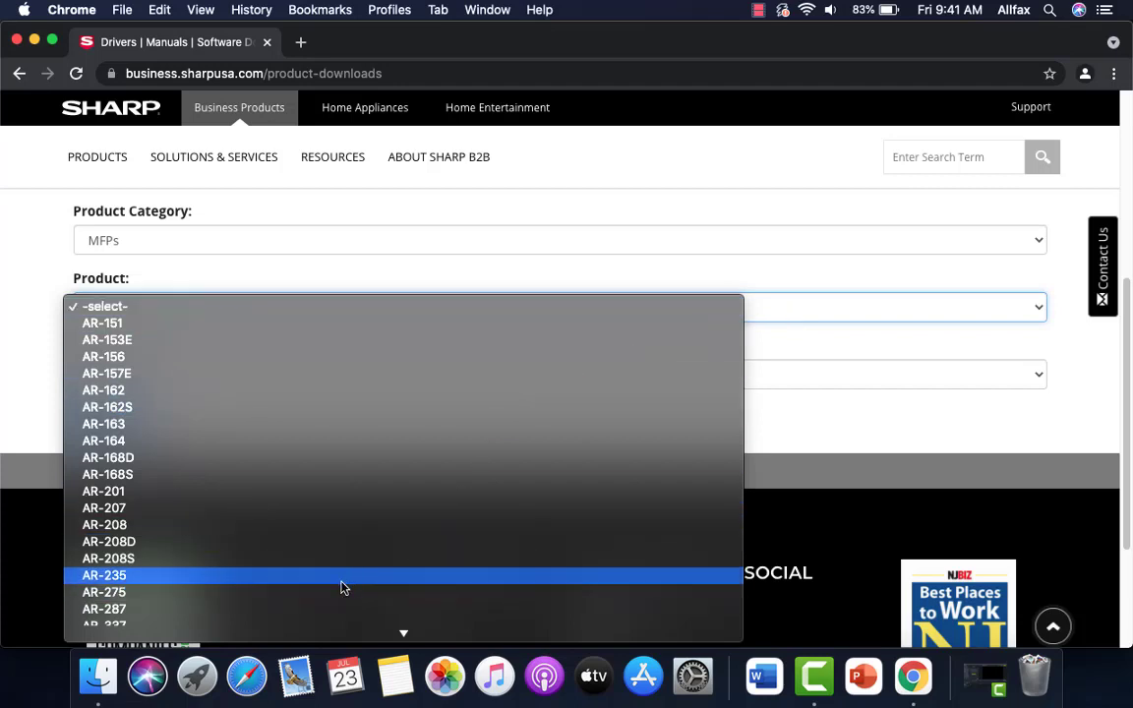
{"action": "scroll", "coordinate": [341, 587], "scroll_direction": "down", "scroll_amount": 15}
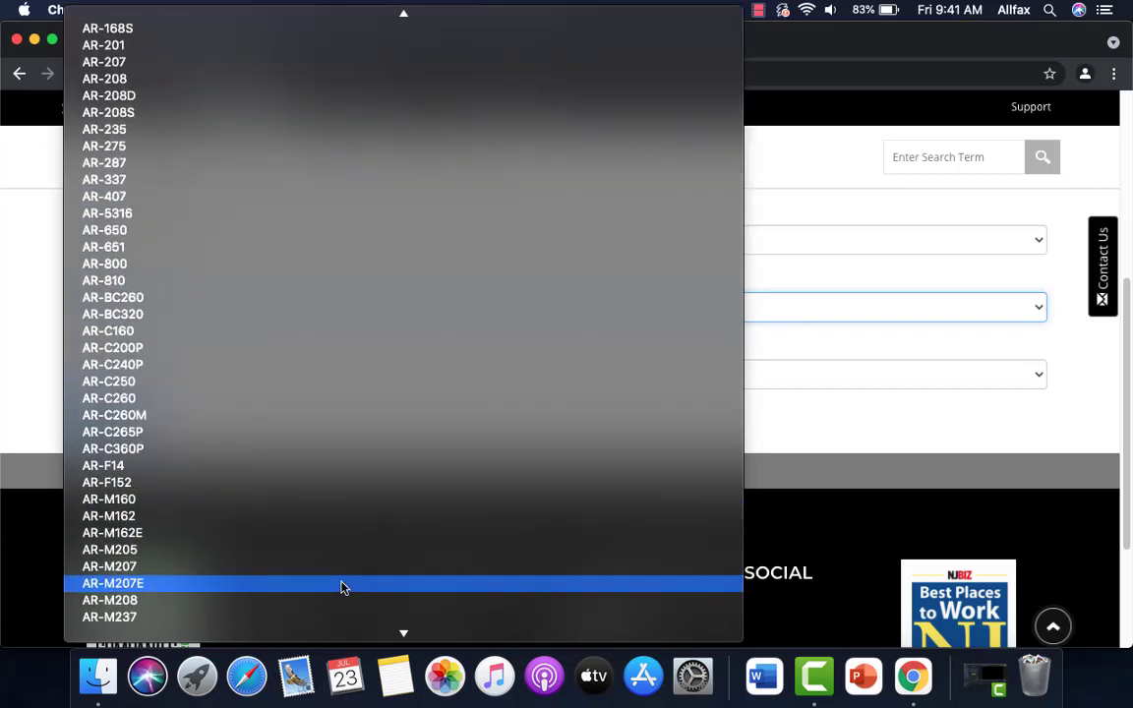
{"action": "scroll", "coordinate": [341, 587], "scroll_direction": "down", "scroll_amount": 5}
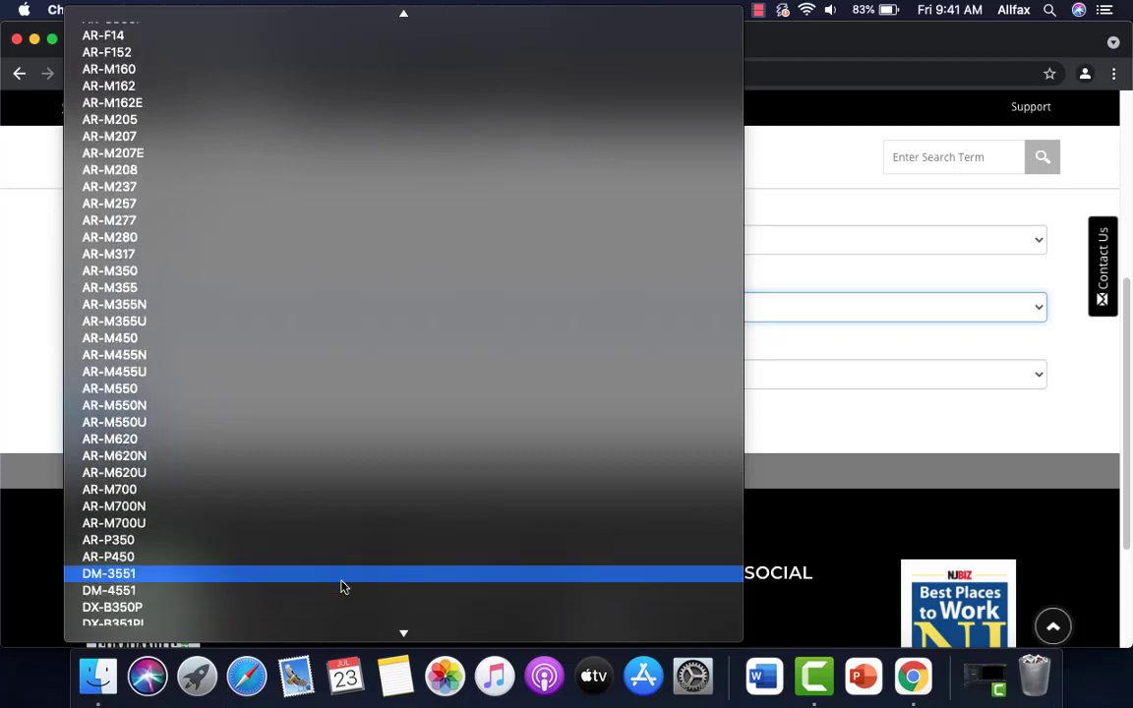
{"action": "scroll", "coordinate": [341, 587], "scroll_direction": "down", "scroll_amount": 15}
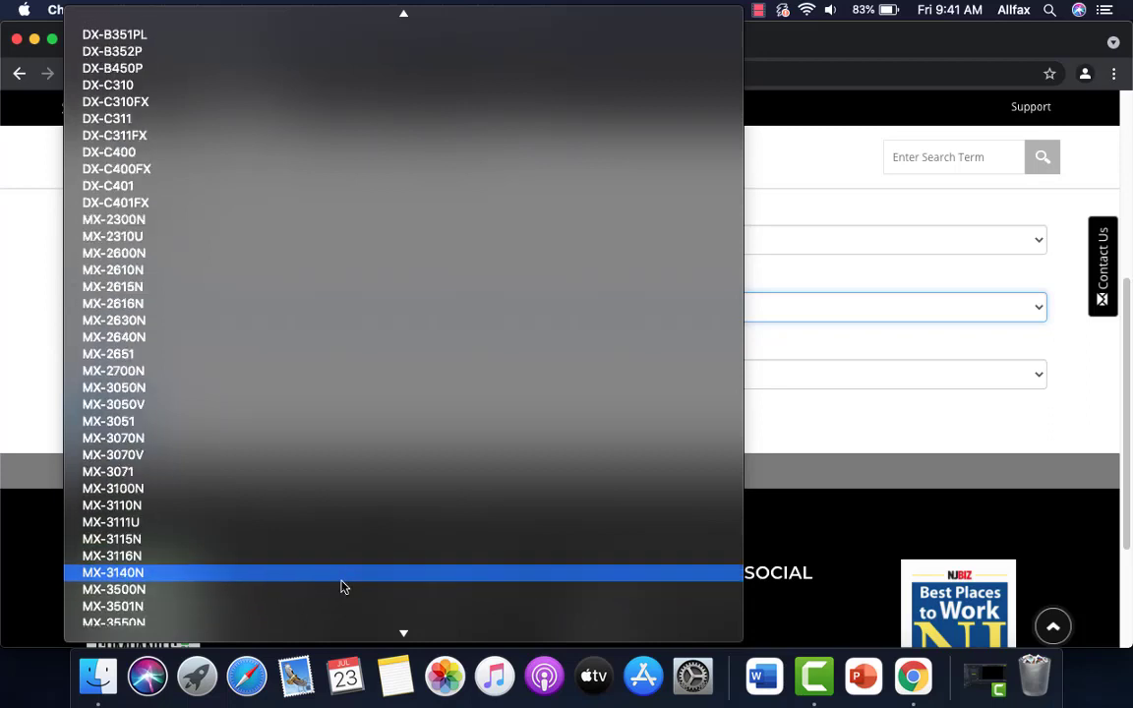
{"action": "scroll", "coordinate": [342, 587], "scroll_direction": "down", "scroll_amount": 3}
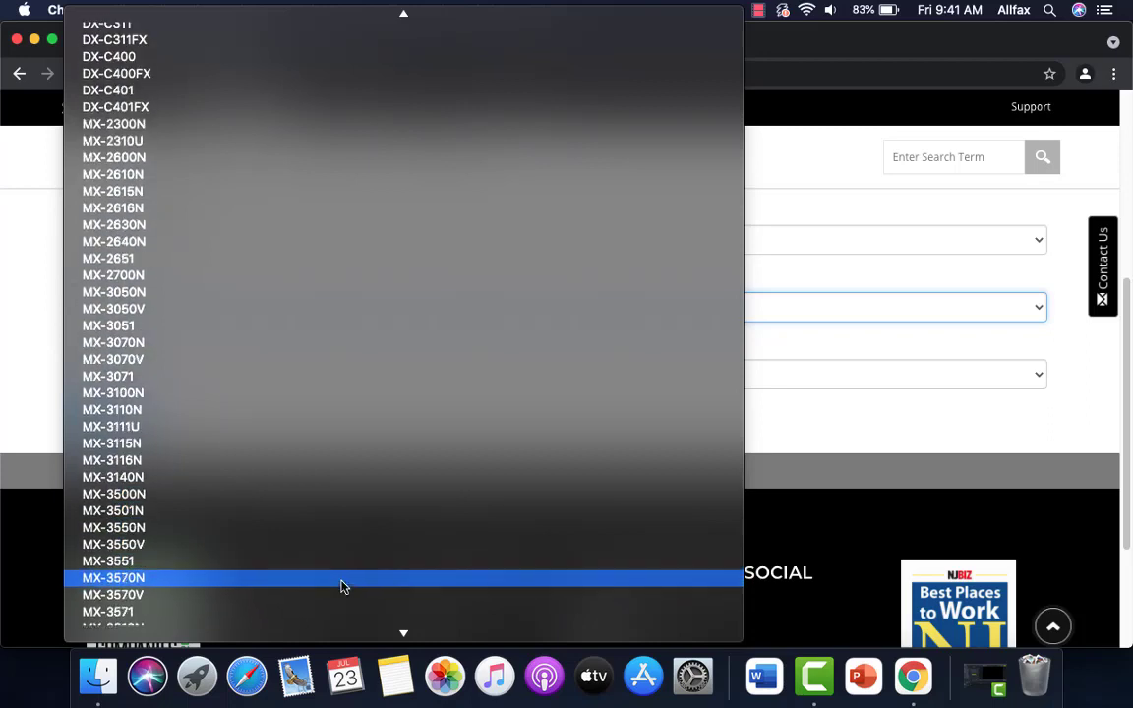
{"action": "left_click", "coordinate": [342, 593]}
Step: Set the file type to Drivers and Utilities and run the download search
{"action": "left_click", "coordinate": [455, 543]}
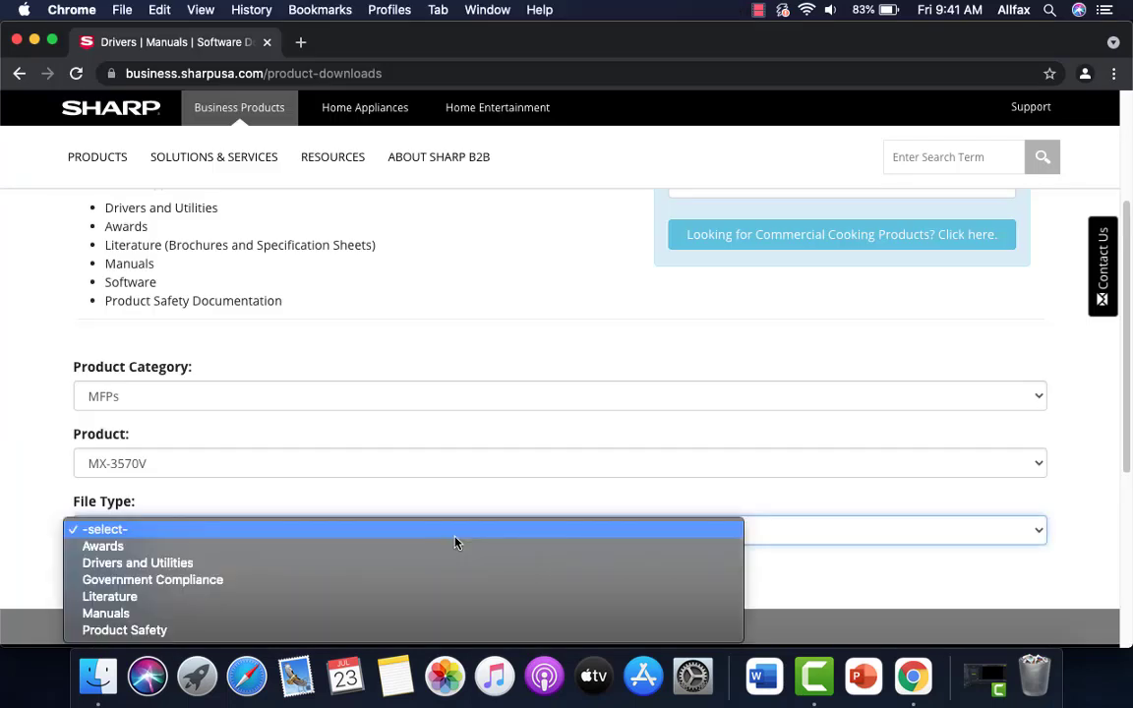
{"action": "left_click", "coordinate": [172, 568]}
{"action": "left_click", "coordinate": [84, 575]}
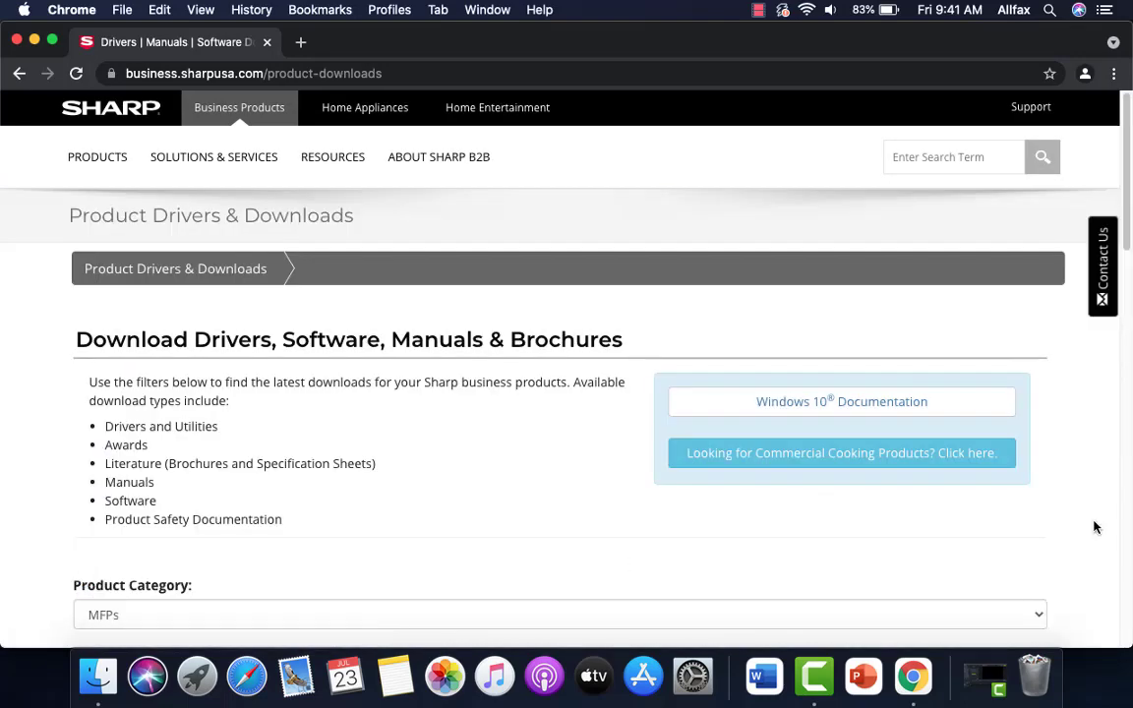
Step: Download the Mac OS Driver Package described as PS Mac OS 10.15-11.0
{"action": "scroll", "coordinate": [1094, 528], "scroll_direction": "down", "scroll_amount": 10}
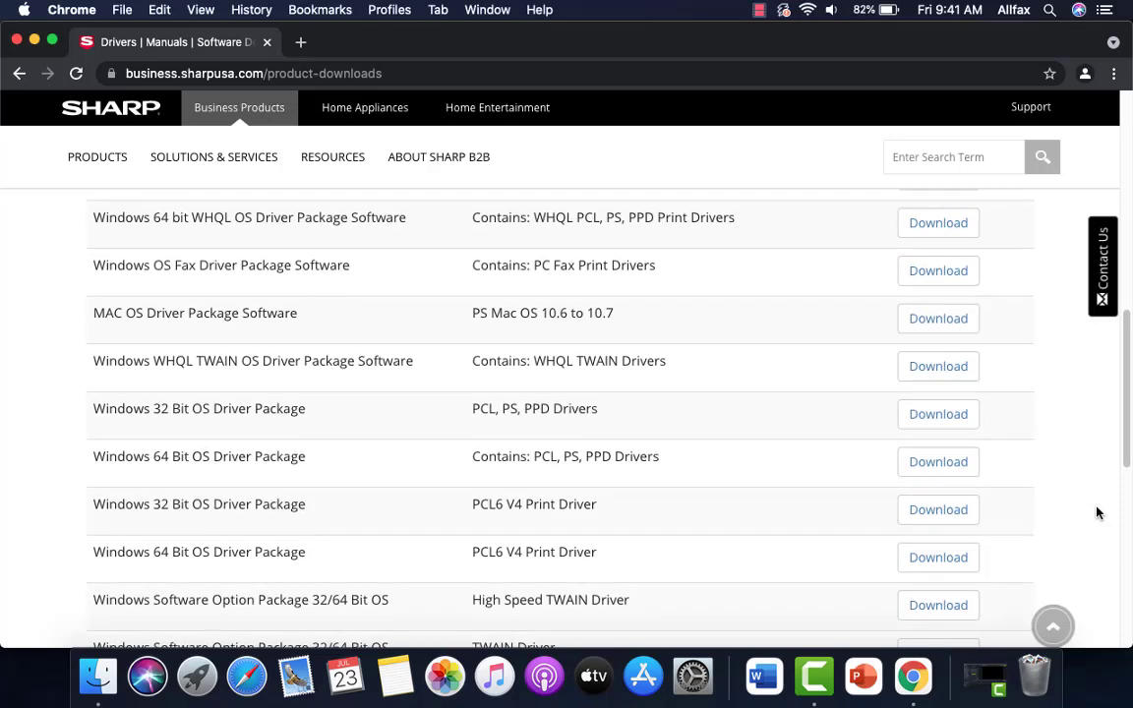
{"action": "scroll", "coordinate": [1097, 512], "scroll_direction": "down", "scroll_amount": 5}
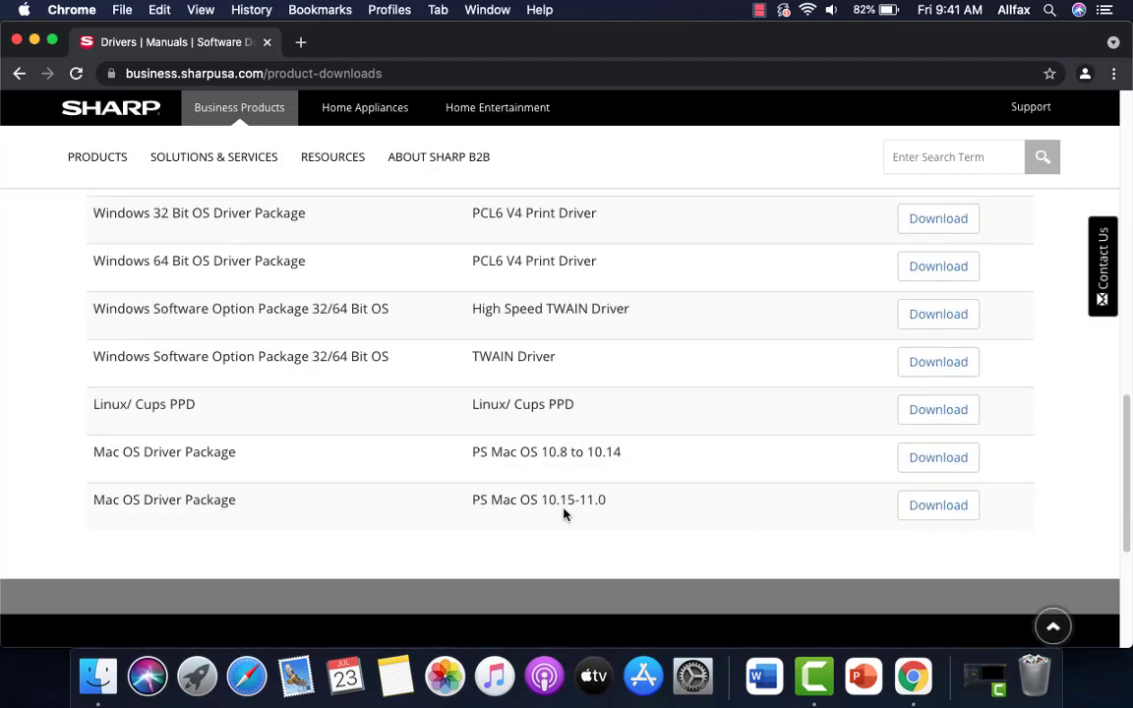
{"action": "left_click", "coordinate": [924, 519]}
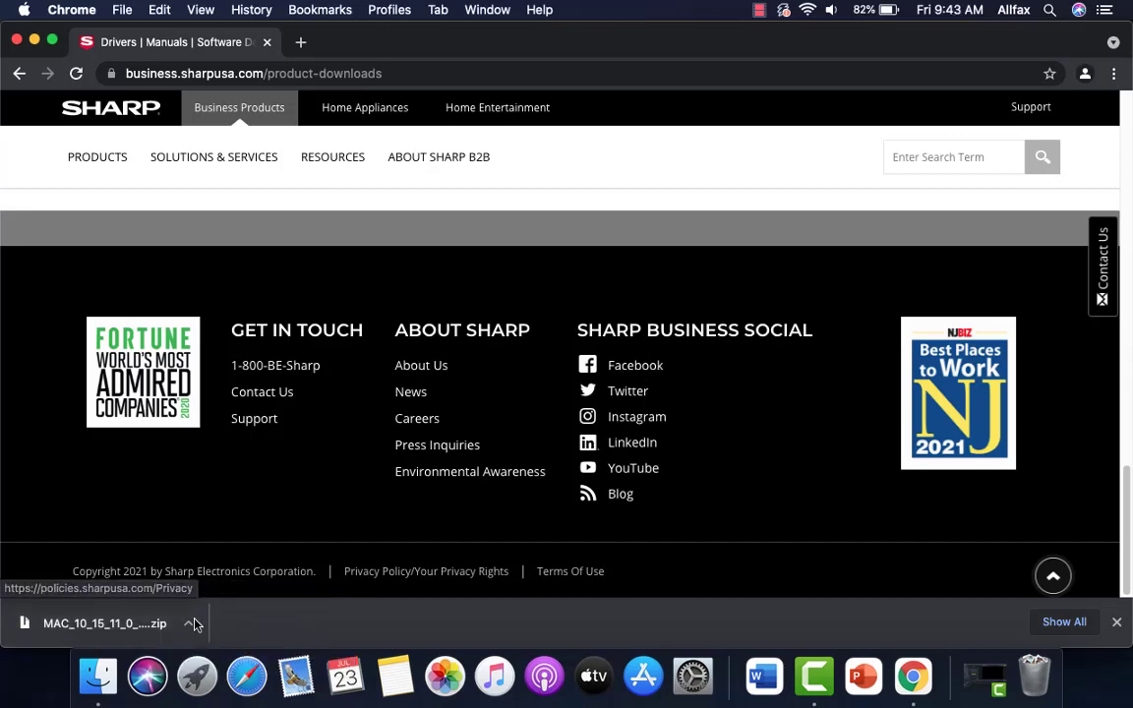
Step: Open the downloaded driver archive, mount MX-C52d_2102a_MacPS.dmg from its folder, and launch the MX-C52 installer package
{"action": "left_click", "coordinate": [147, 624]}
{"action": "double_click", "coordinate": [400, 159]}
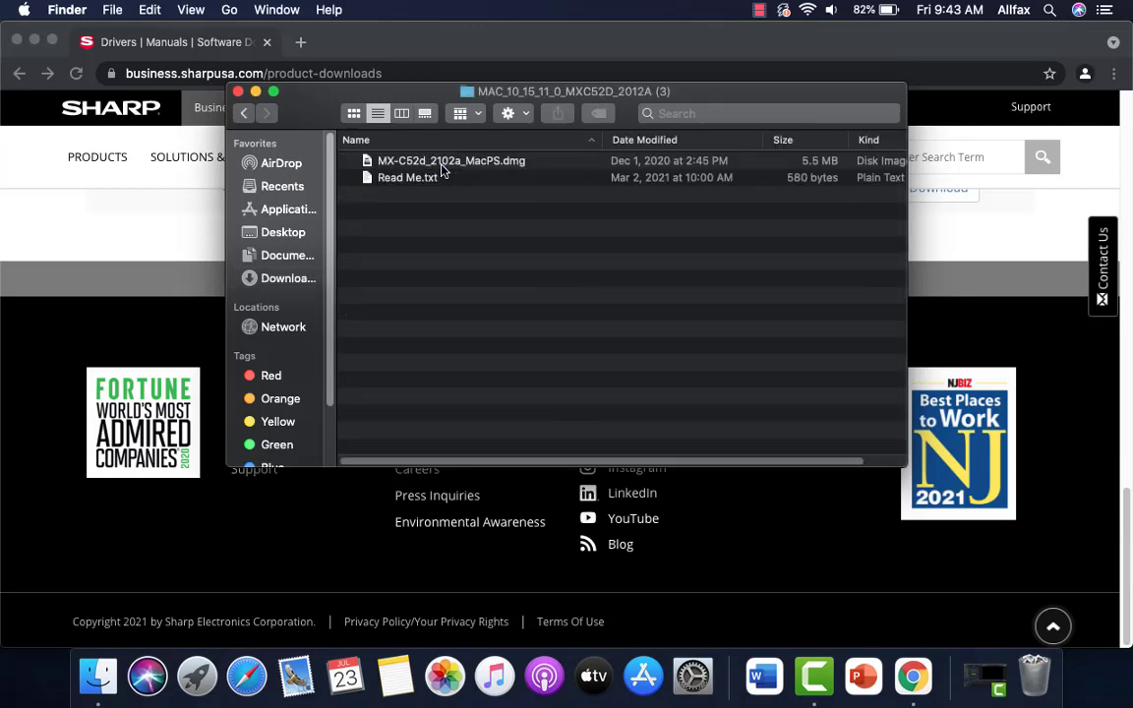
{"action": "double_click", "coordinate": [441, 162]}
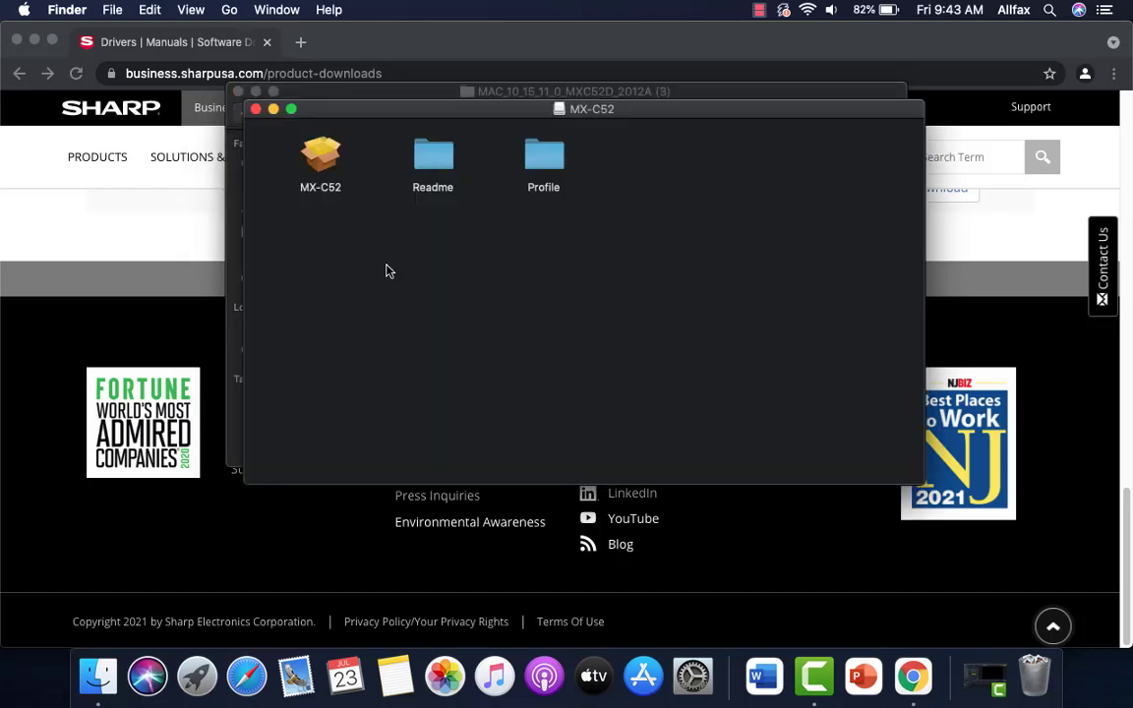
{"action": "double_click", "coordinate": [321, 156]}
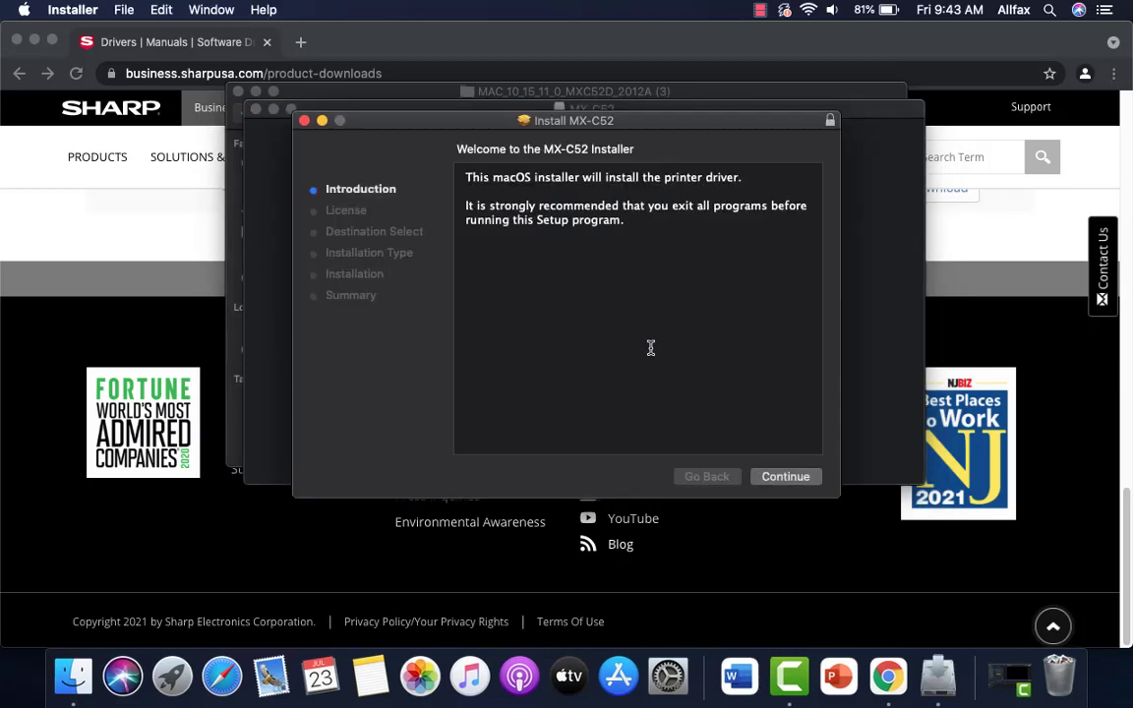
Step: Proceed past the MX-C52 installer's introduction and agree to the software license agreement
{"action": "left_click", "coordinate": [798, 481]}
{"action": "left_click", "coordinate": [799, 481]}
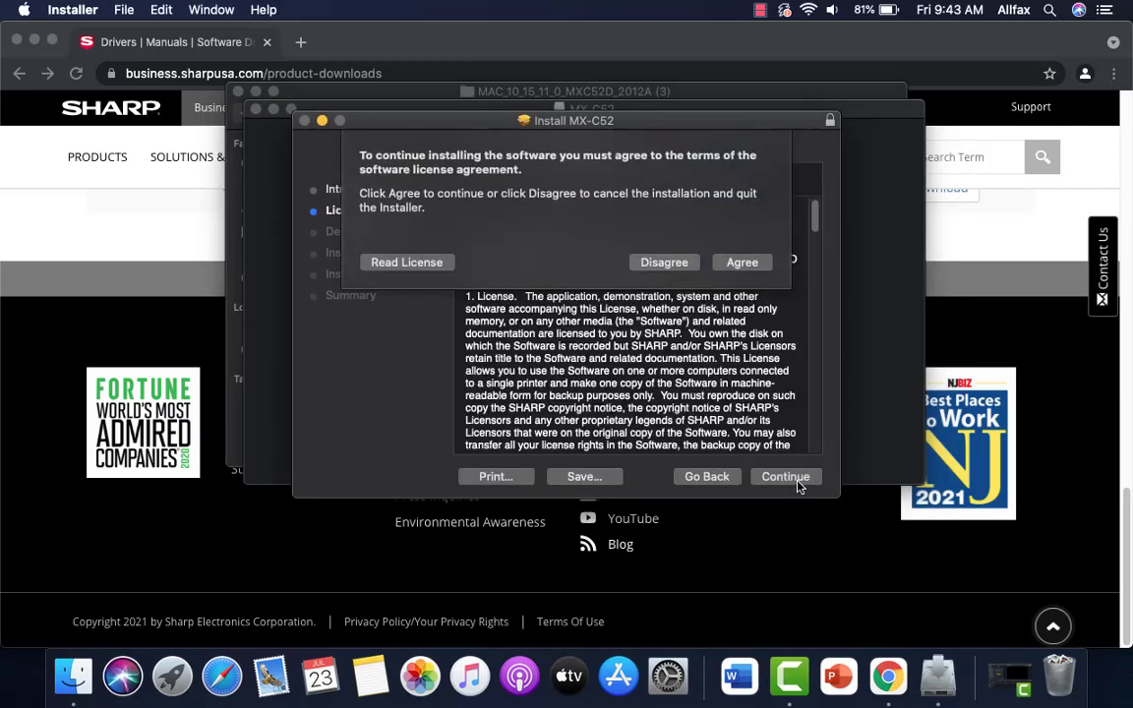
{"action": "left_click", "coordinate": [732, 264]}
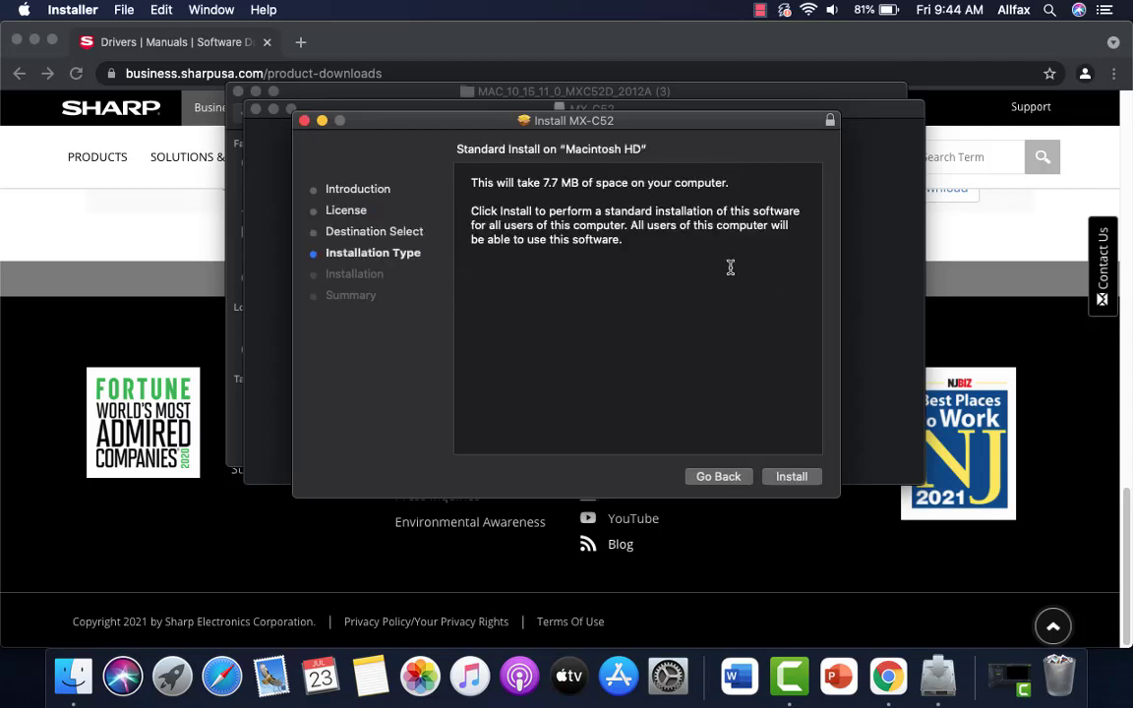
Step: Run the standard installation of the printer driver, authorizing it with the account password
{"action": "left_click", "coordinate": [791, 482]}
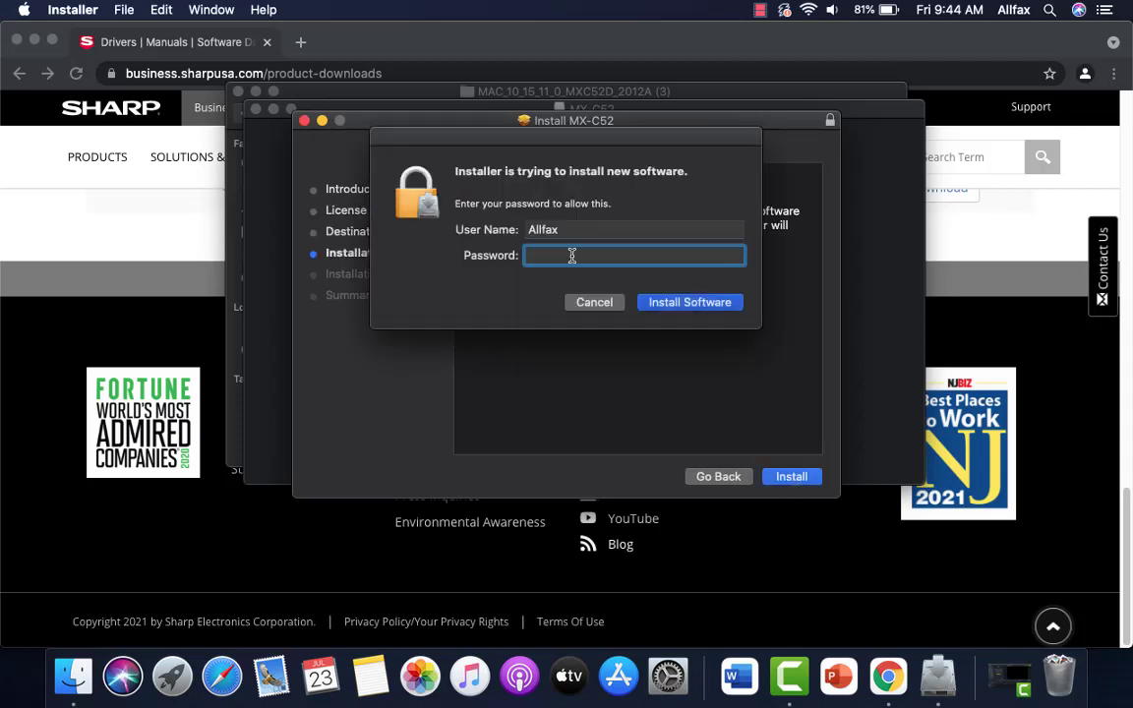
{"action": "type", "text": "*********"}
{"action": "left_click", "coordinate": [676, 306]}
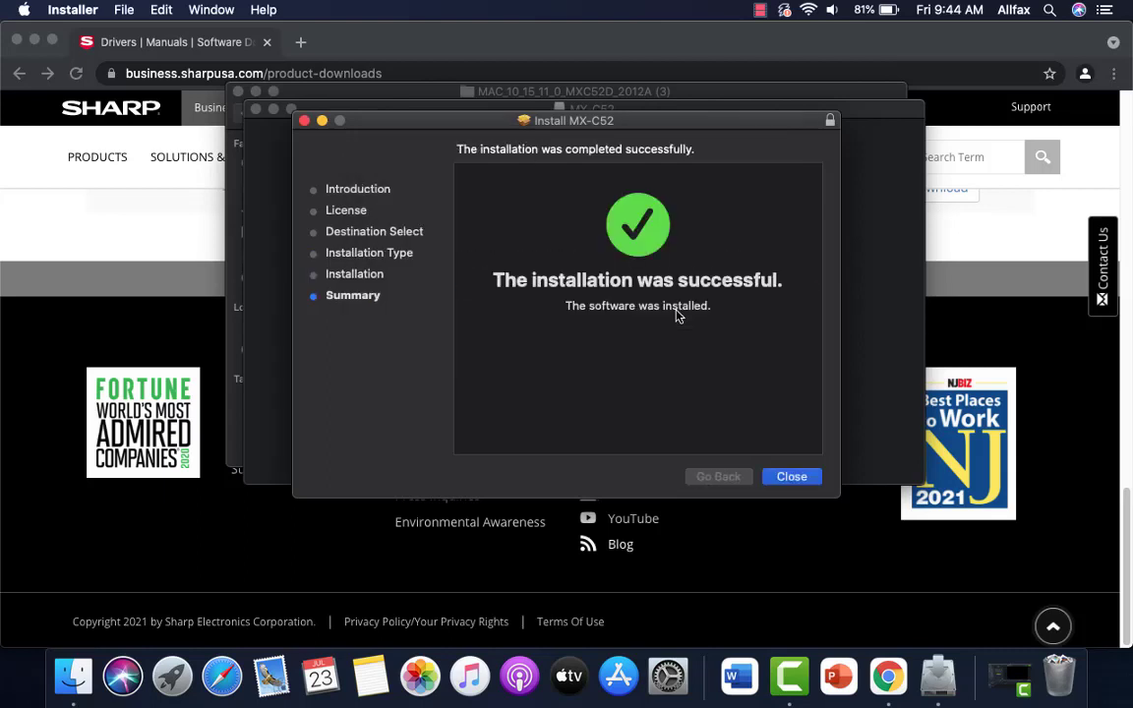
Step: Close the installer, allowing it access to the Downloads folder, and move the MX-C52 installer to the Trash
{"action": "left_click", "coordinate": [798, 482]}
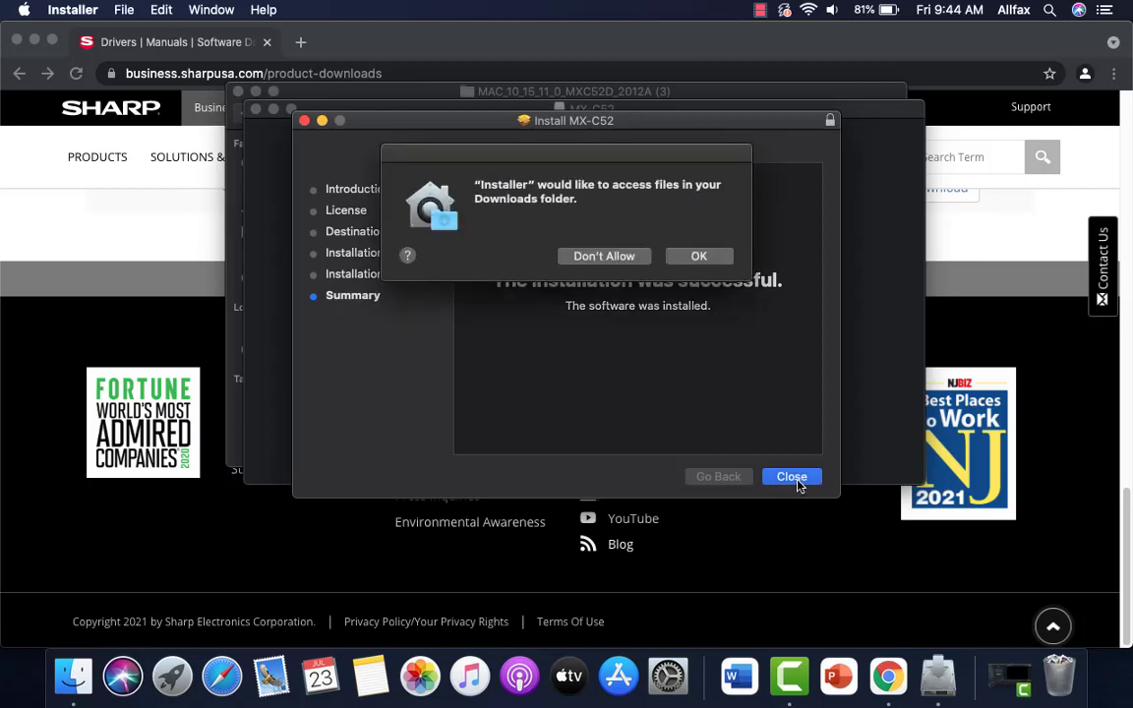
{"action": "left_click", "coordinate": [698, 256]}
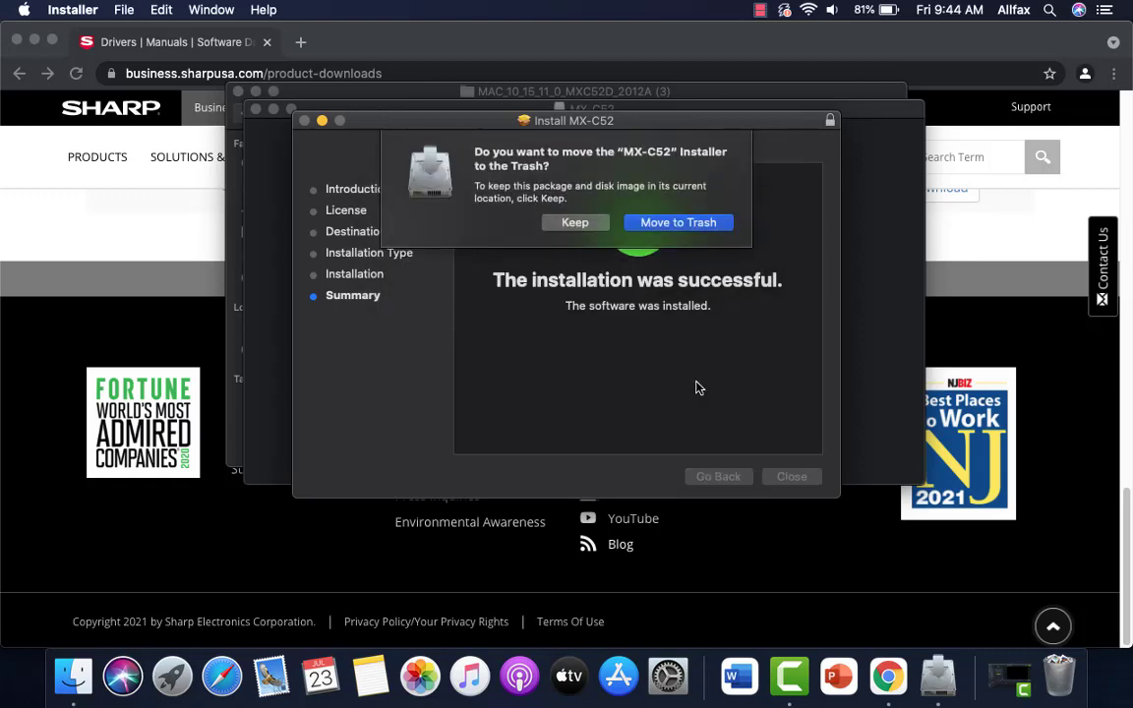
{"action": "left_click", "coordinate": [680, 222]}
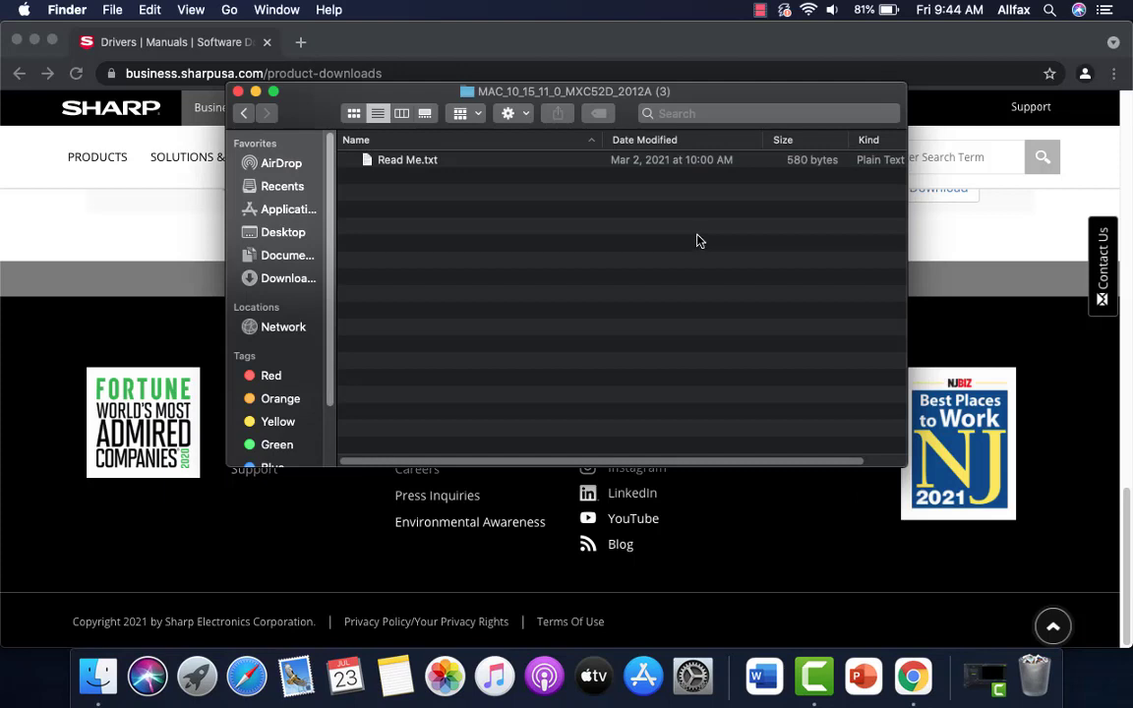
Step: Close the extracted driver folder's window and the browser window
{"action": "left_click", "coordinate": [238, 93]}
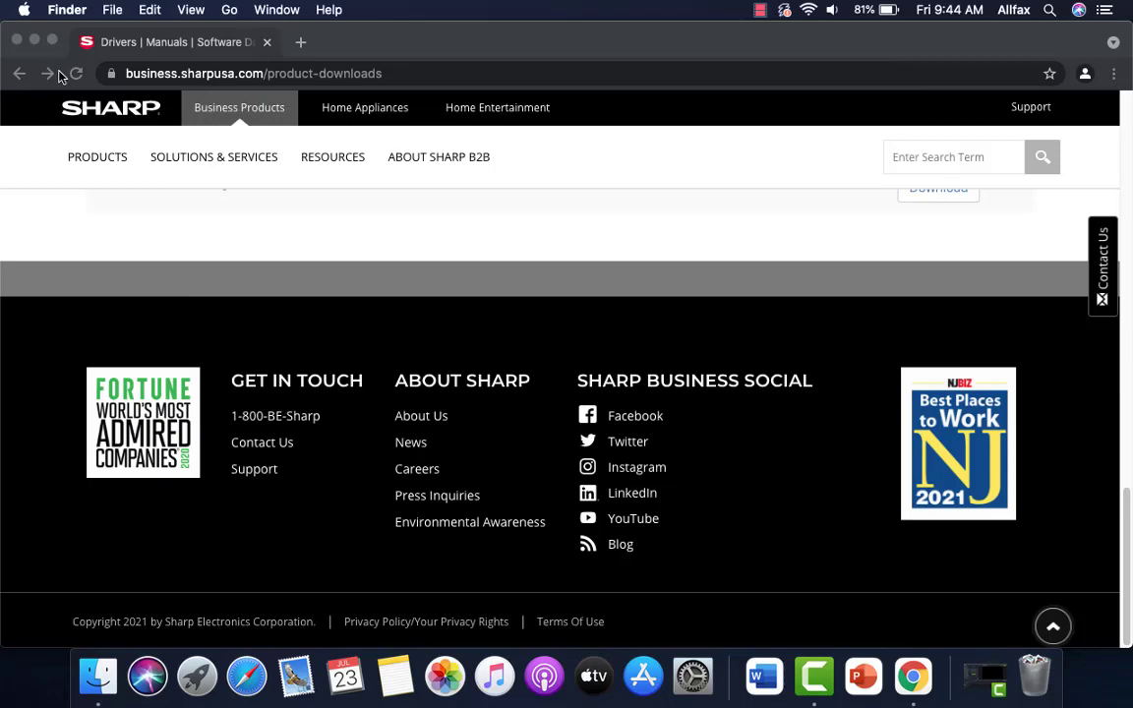
{"action": "left_click", "coordinate": [15, 57]}
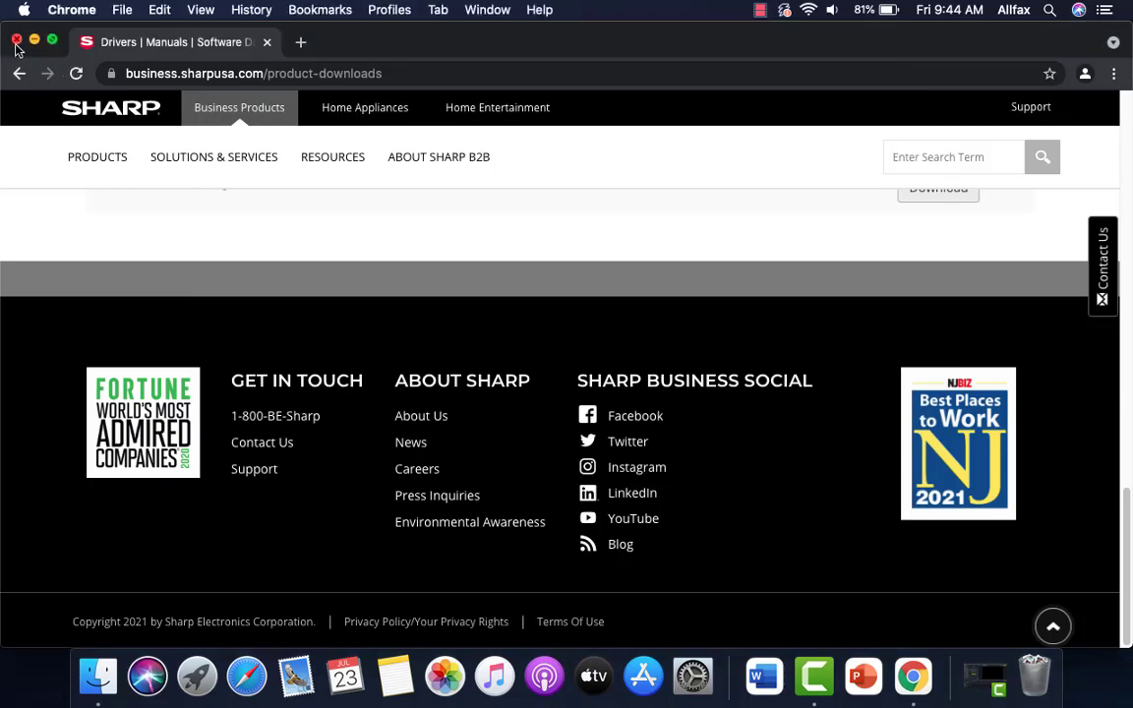
{"action": "left_click", "coordinate": [16, 41]}
Step: Switch to System Preferences and open the Add printer dialog in Printers & Scanners
{"action": "left_click", "coordinate": [697, 676]}
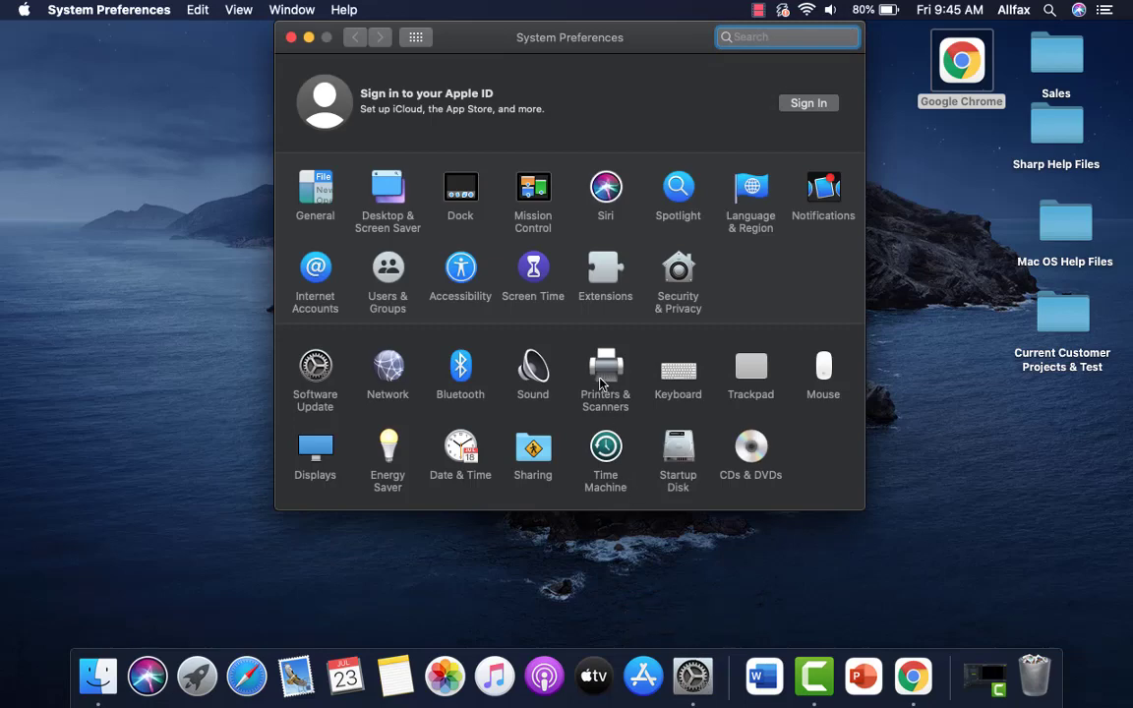
{"action": "left_click", "coordinate": [604, 373]}
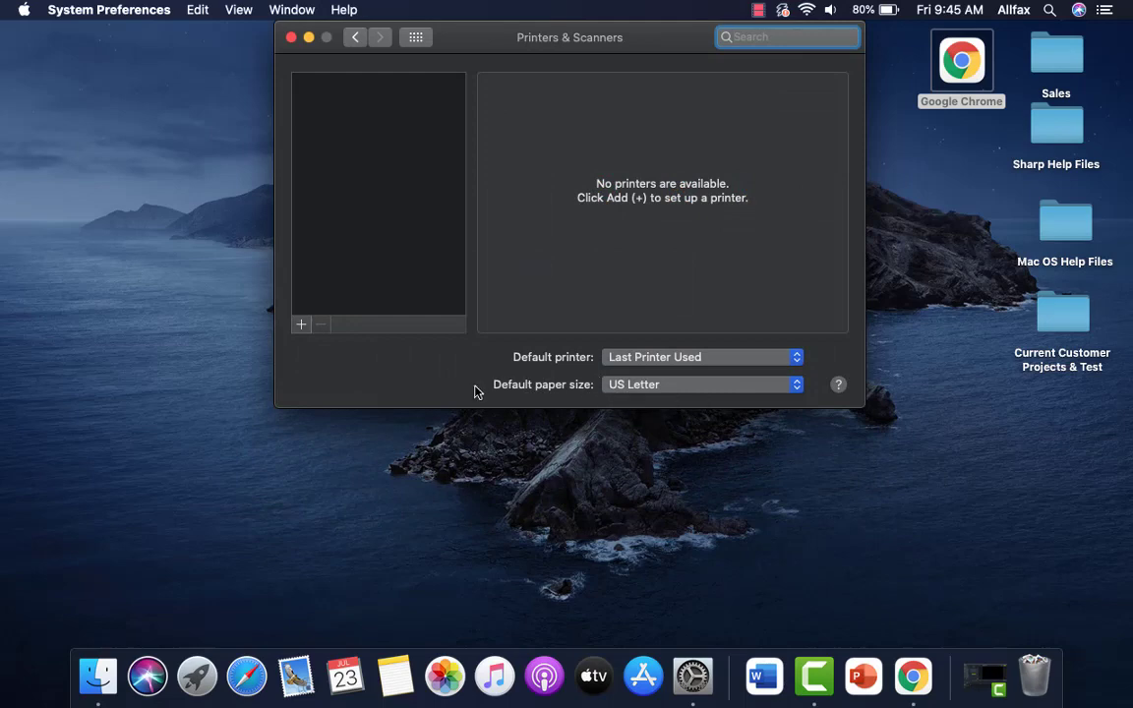
{"action": "left_click", "coordinate": [301, 325]}
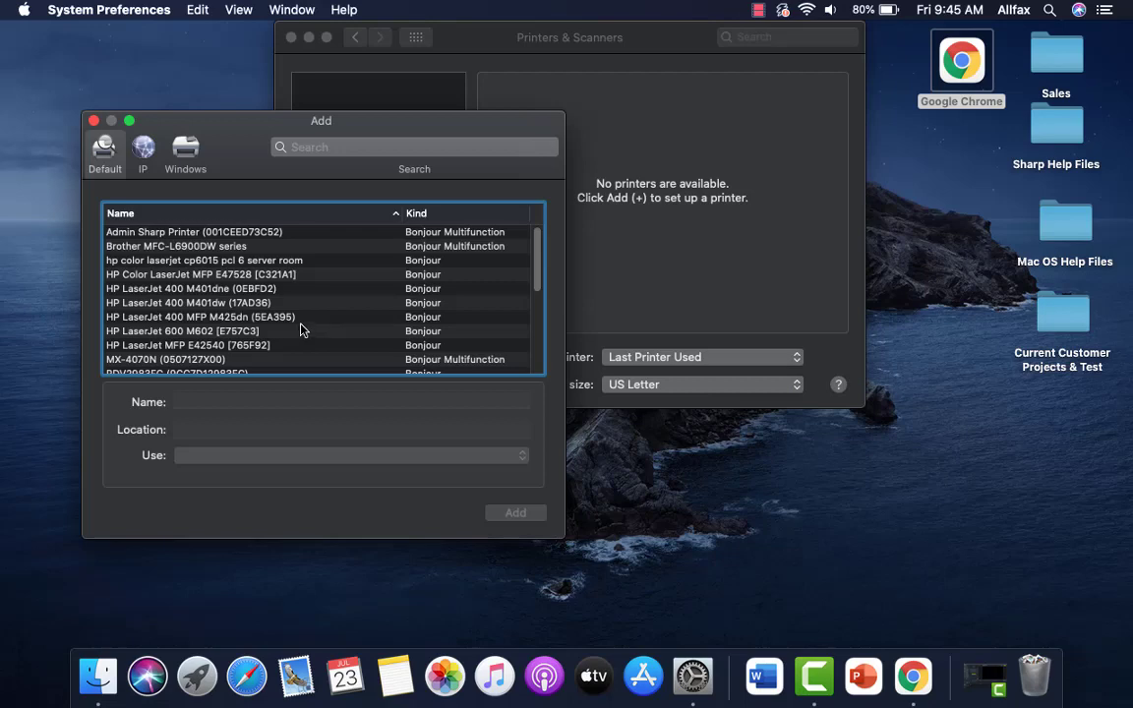
Step: Set up the new printer as an IP printer with the address 10.0.0.53
{"action": "left_click", "coordinate": [144, 152]}
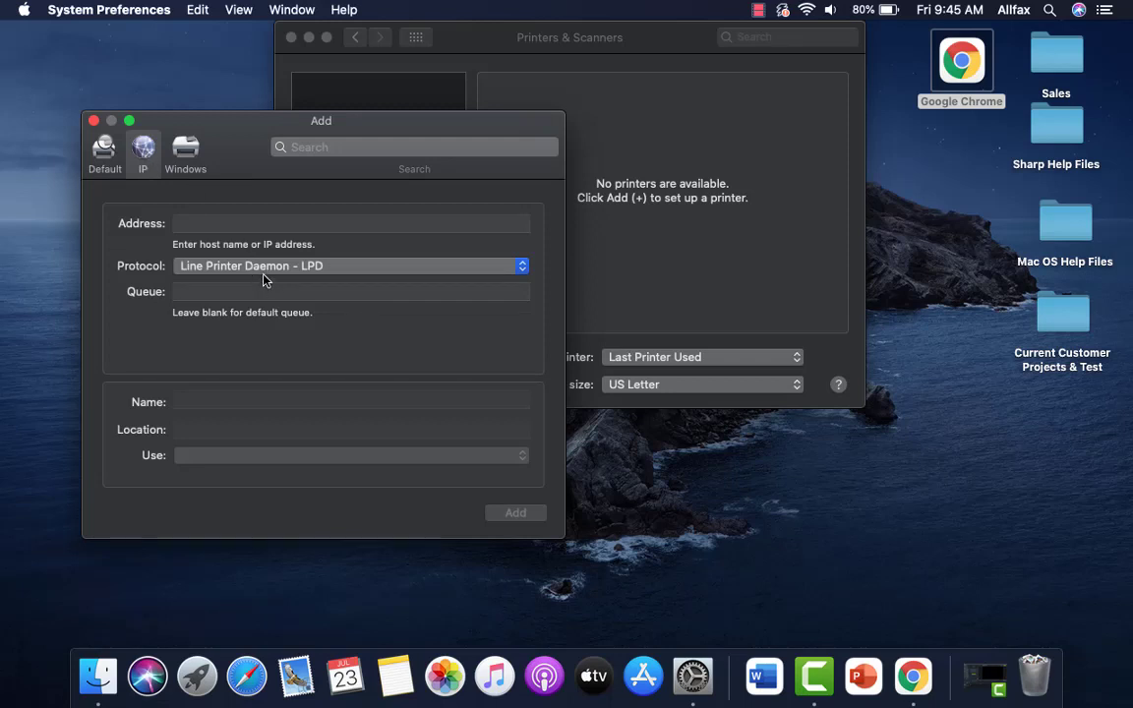
{"action": "left_click", "coordinate": [202, 220]}
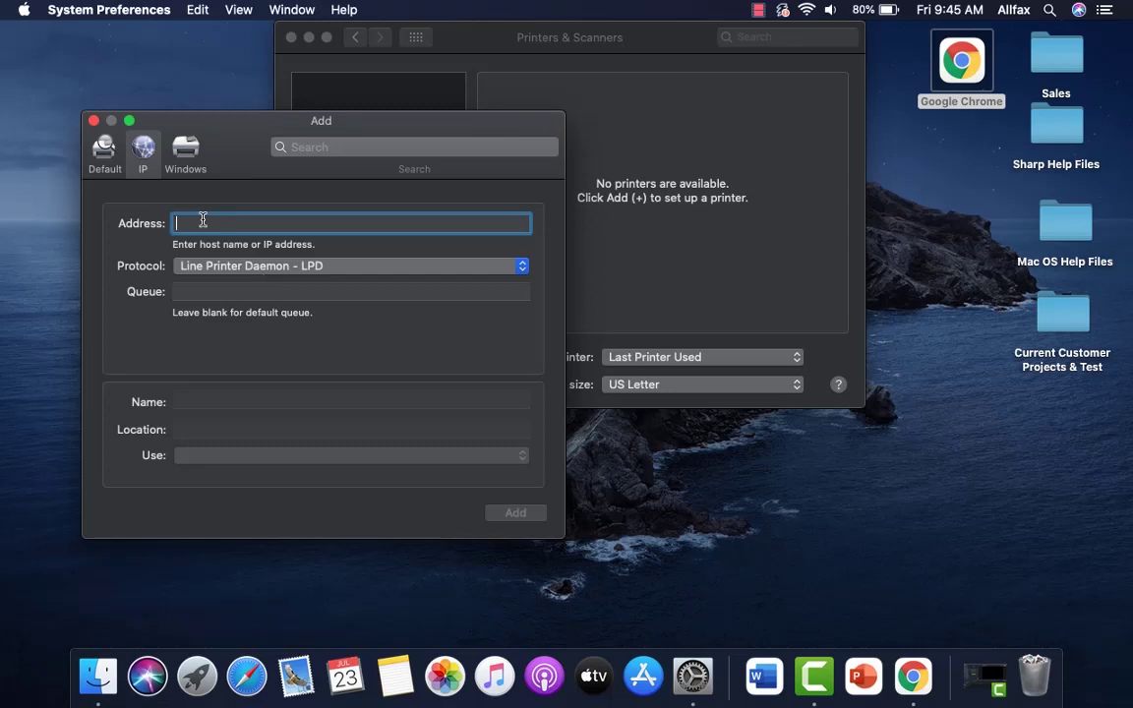
{"action": "type", "text": "10.0.0.53"}
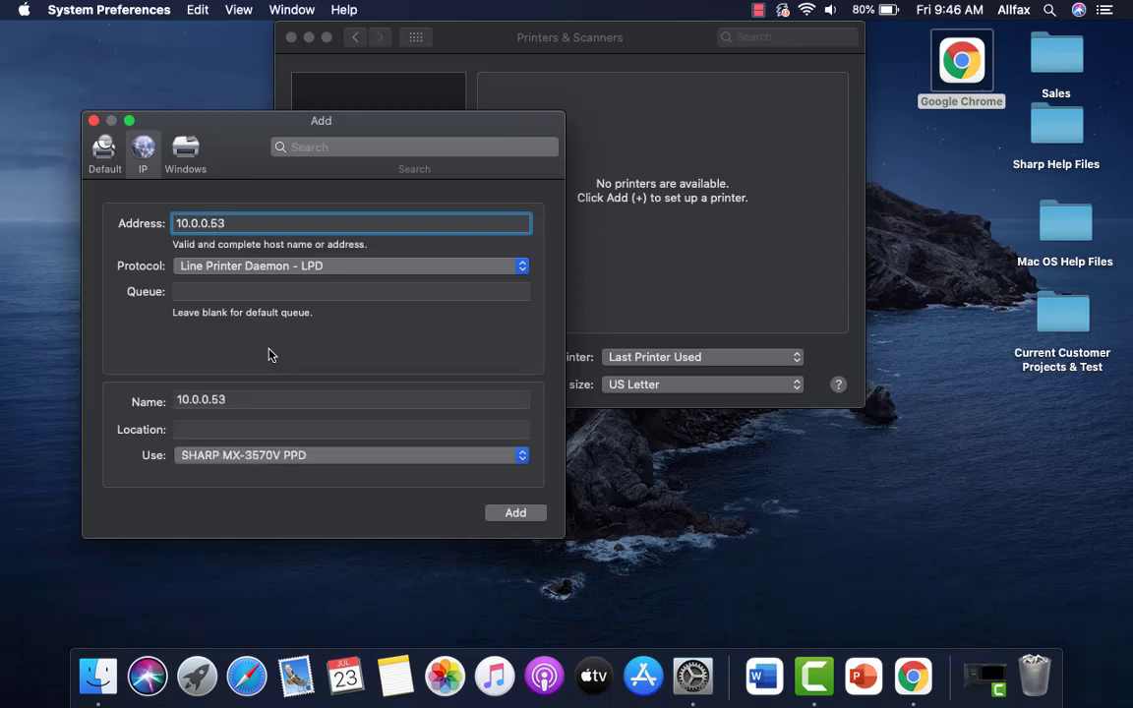
Step: Replace the printer's name with "Sharp MX-3570V PPD" and add the printer
{"action": "left_click", "coordinate": [243, 399]}
{"action": "key", "text": "BackSpace"}
{"action": "key", "text": "BackSpace"}
{"action": "key", "text": "BackSpace"}
{"action": "key", "text": "BackSpace"}
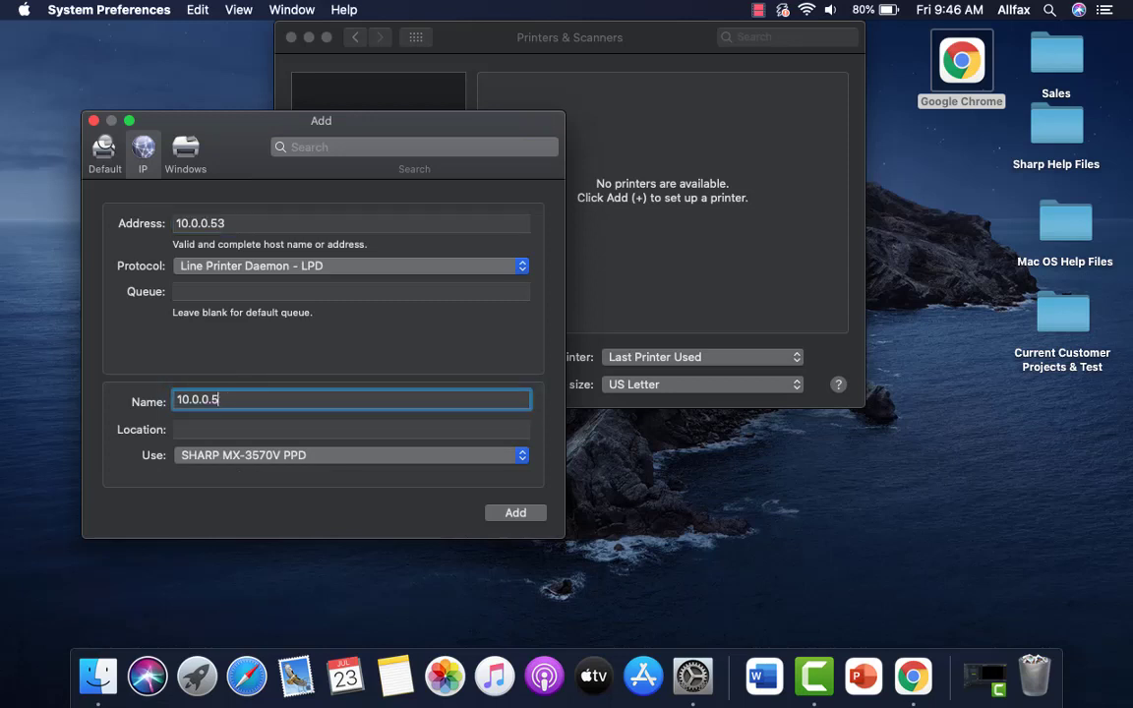
{"action": "key", "text": "BackSpace"}
{"action": "key", "text": "BackSpace"}
{"action": "key", "text": "BackSpace"}
{"action": "key", "text": "BackSpace"}
{"action": "key", "text": "BackSpace"}
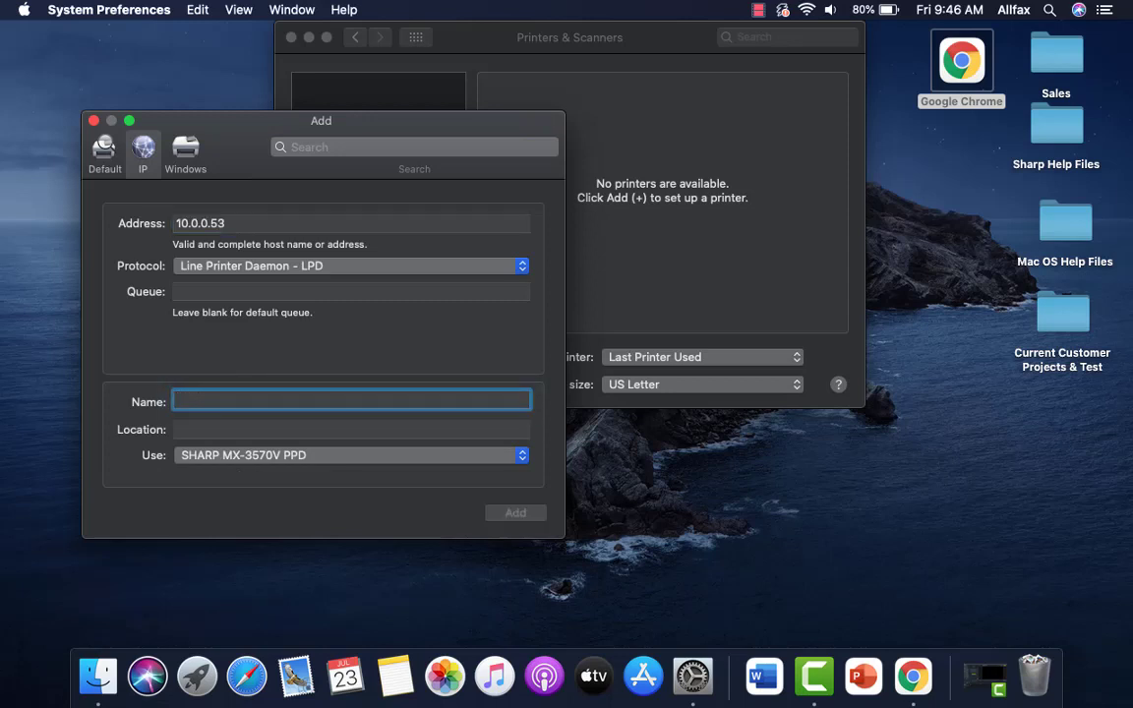
{"action": "type", "text": "Shar"}
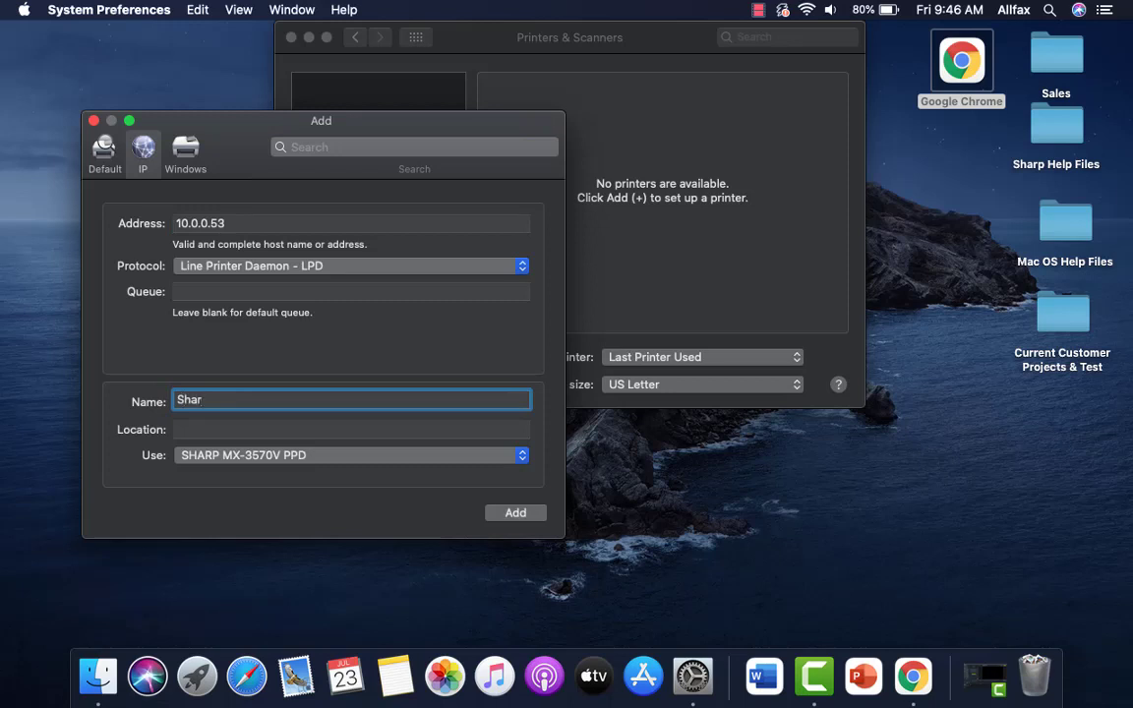
{"action": "type", "text": "p MX-3570V PPD"}
{"action": "left_click", "coordinate": [514, 513]}
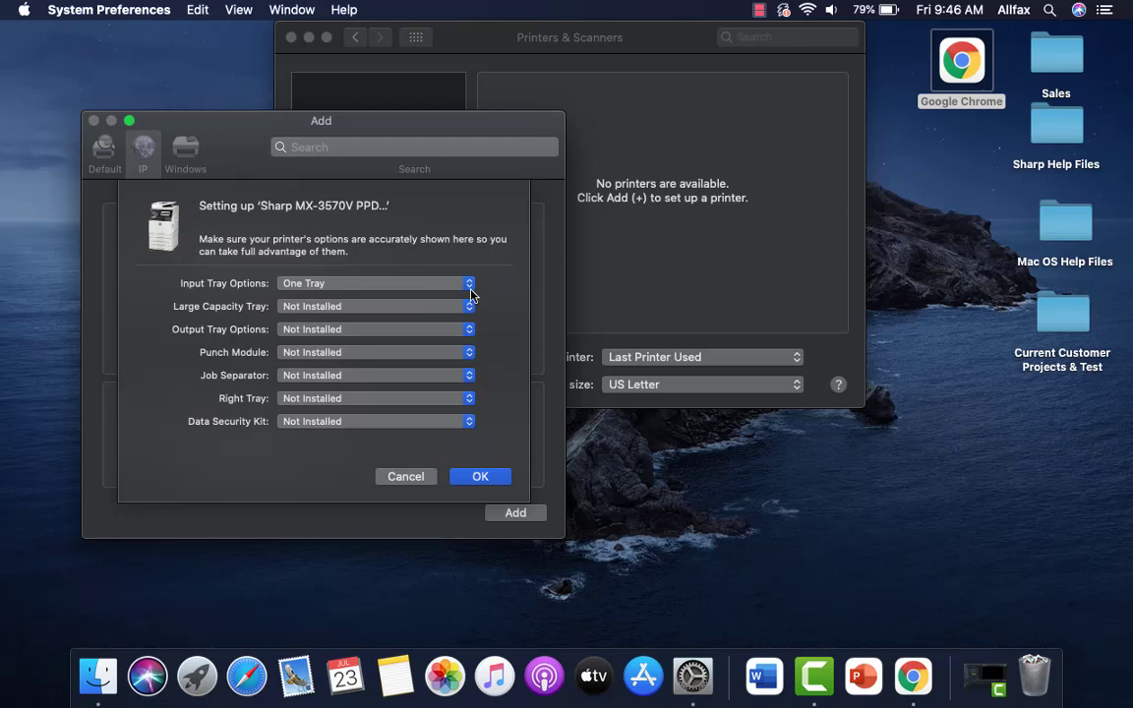
Step: Configure the printer with Four Trays, an Inner Finisher and the Right Tray installed, finish the setup and close Printers & Scanners
{"action": "left_click", "coordinate": [429, 282]}
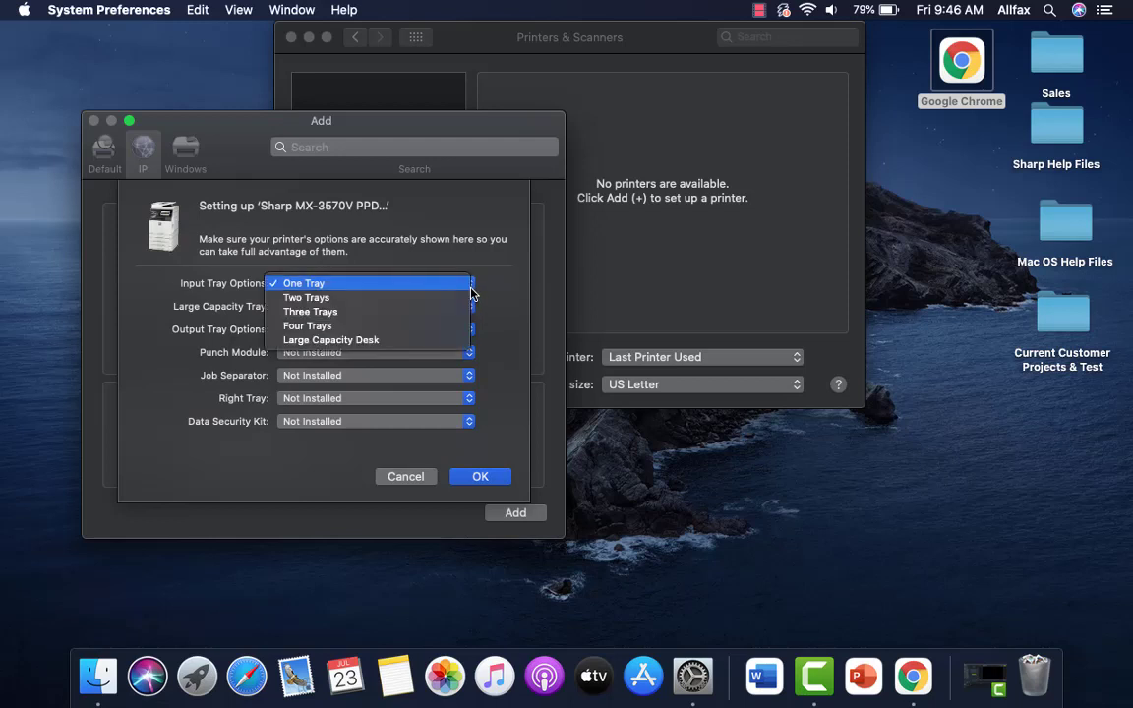
{"action": "left_click", "coordinate": [373, 327]}
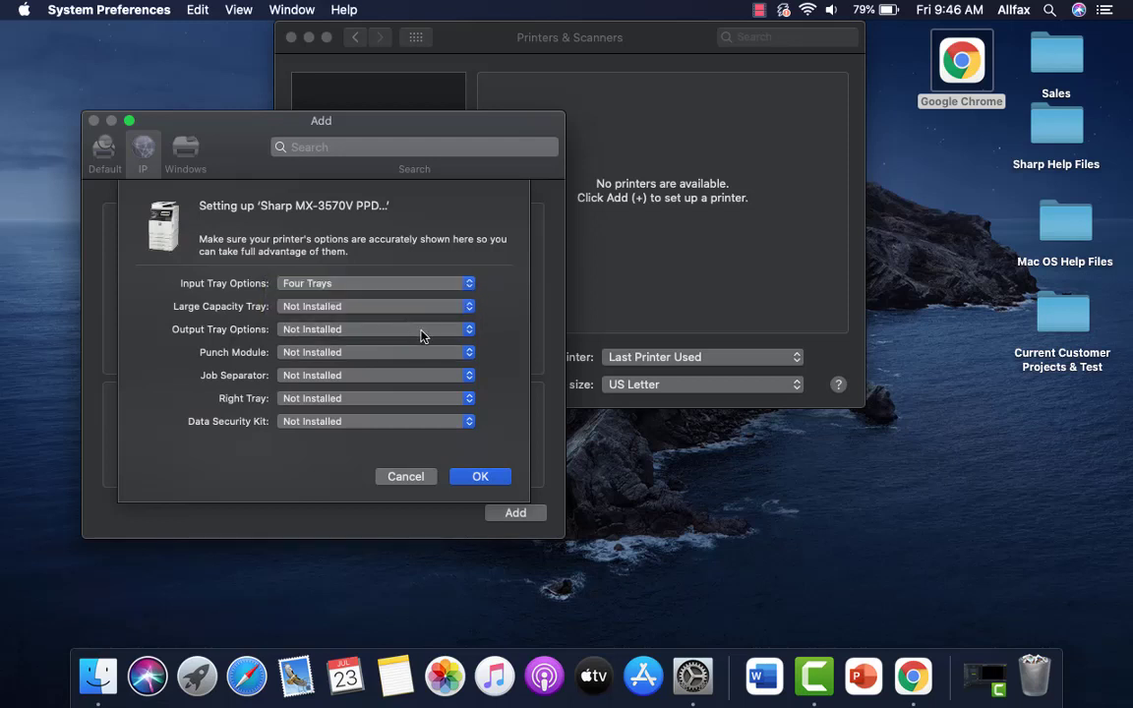
{"action": "left_click", "coordinate": [432, 330]}
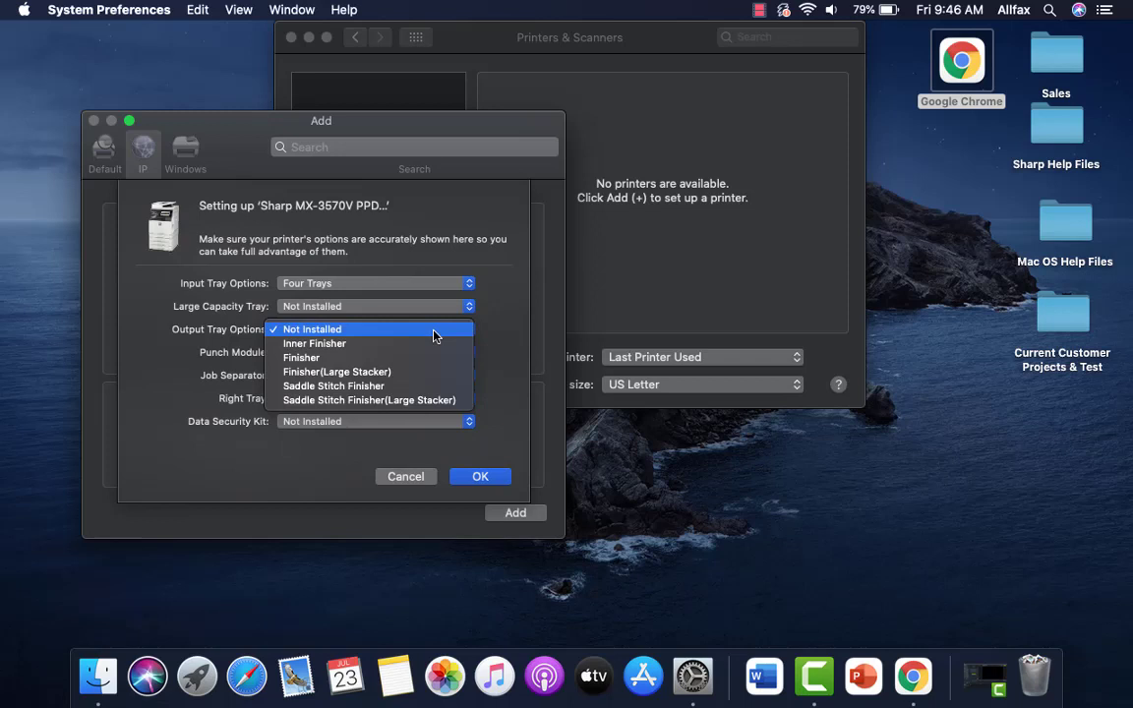
{"action": "left_click", "coordinate": [341, 344]}
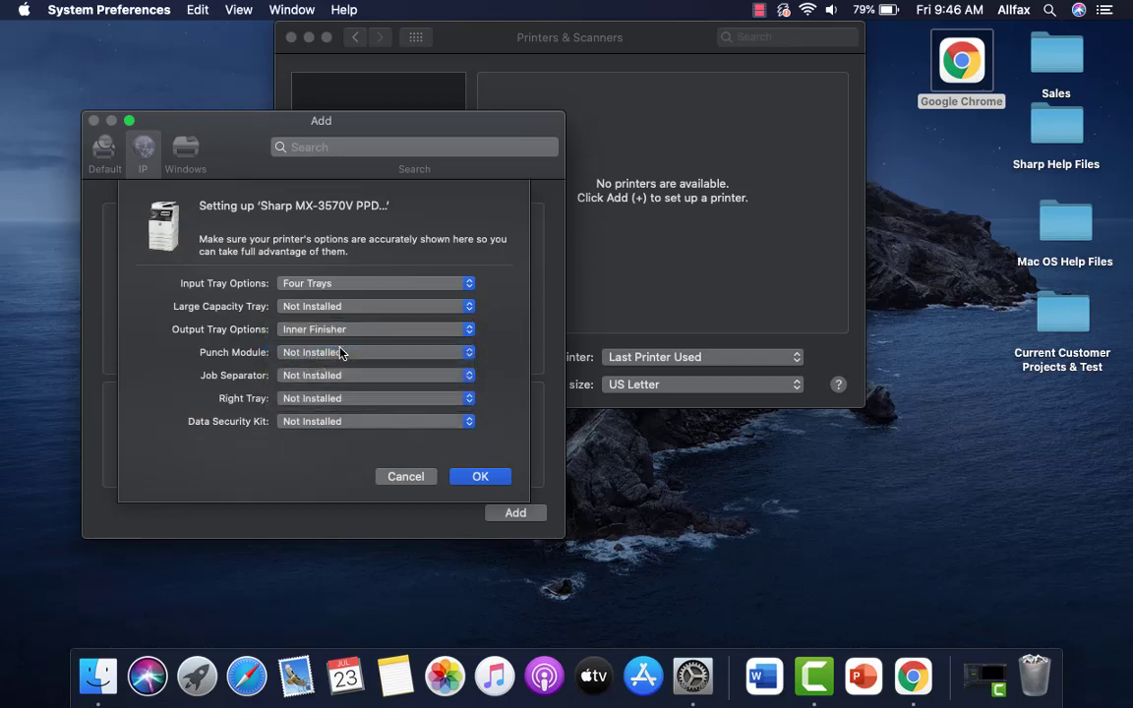
{"action": "left_click", "coordinate": [342, 401]}
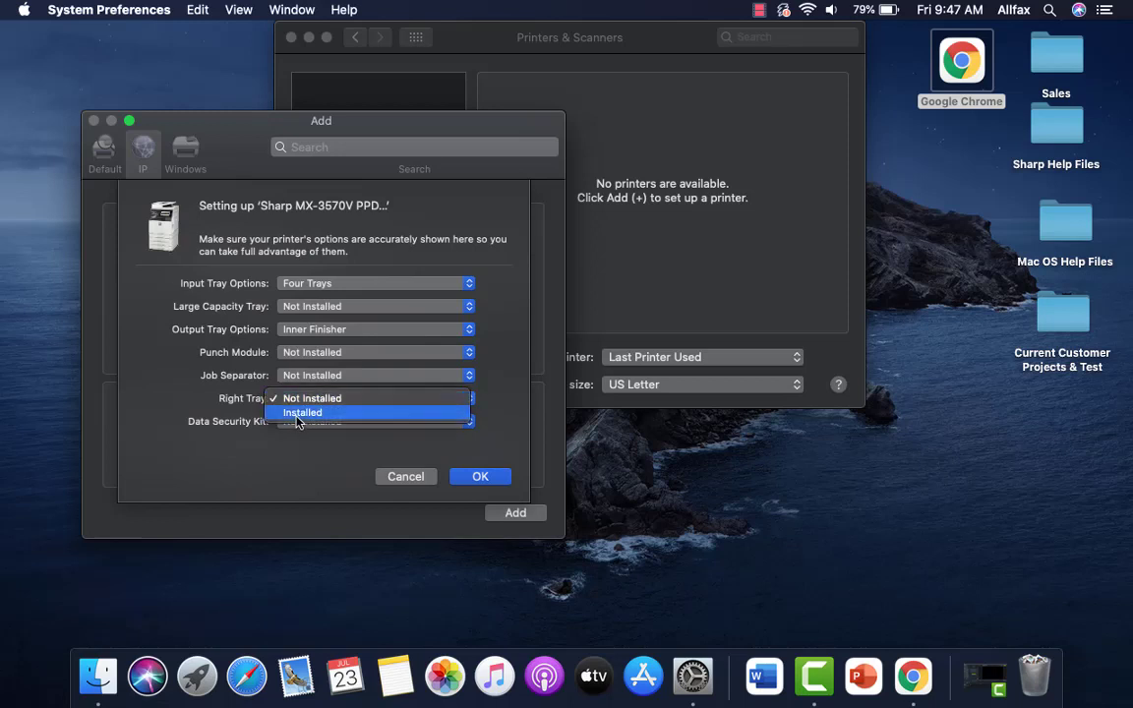
{"action": "left_click", "coordinate": [296, 414]}
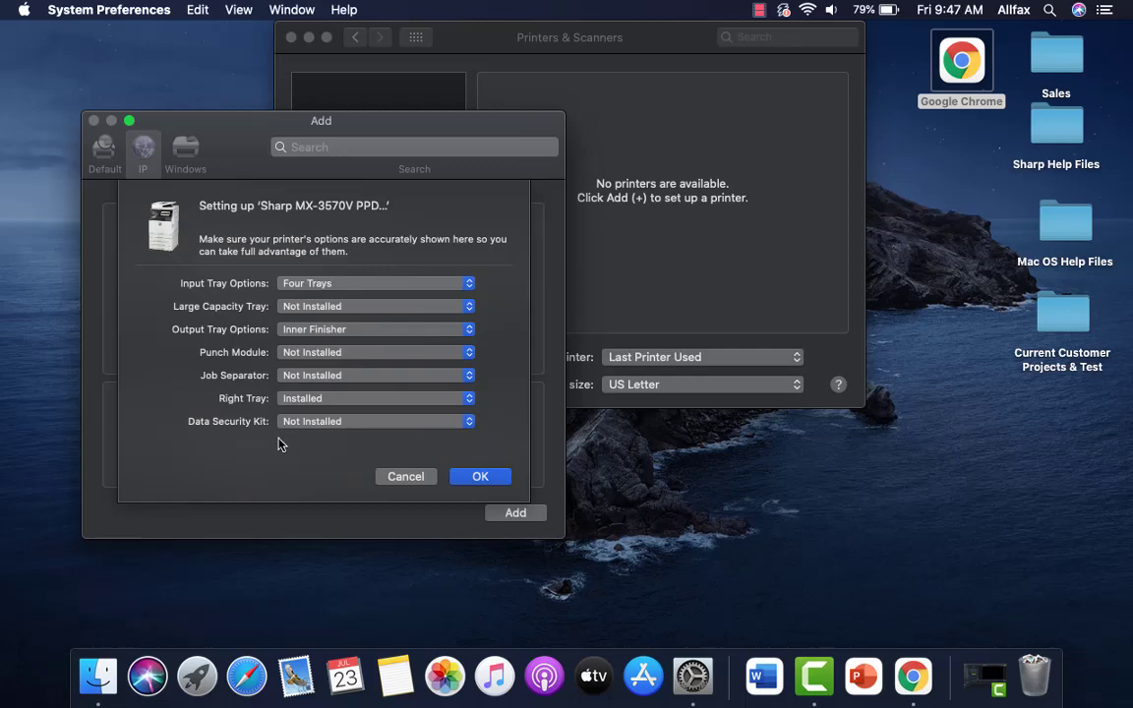
{"action": "left_click", "coordinate": [480, 476]}
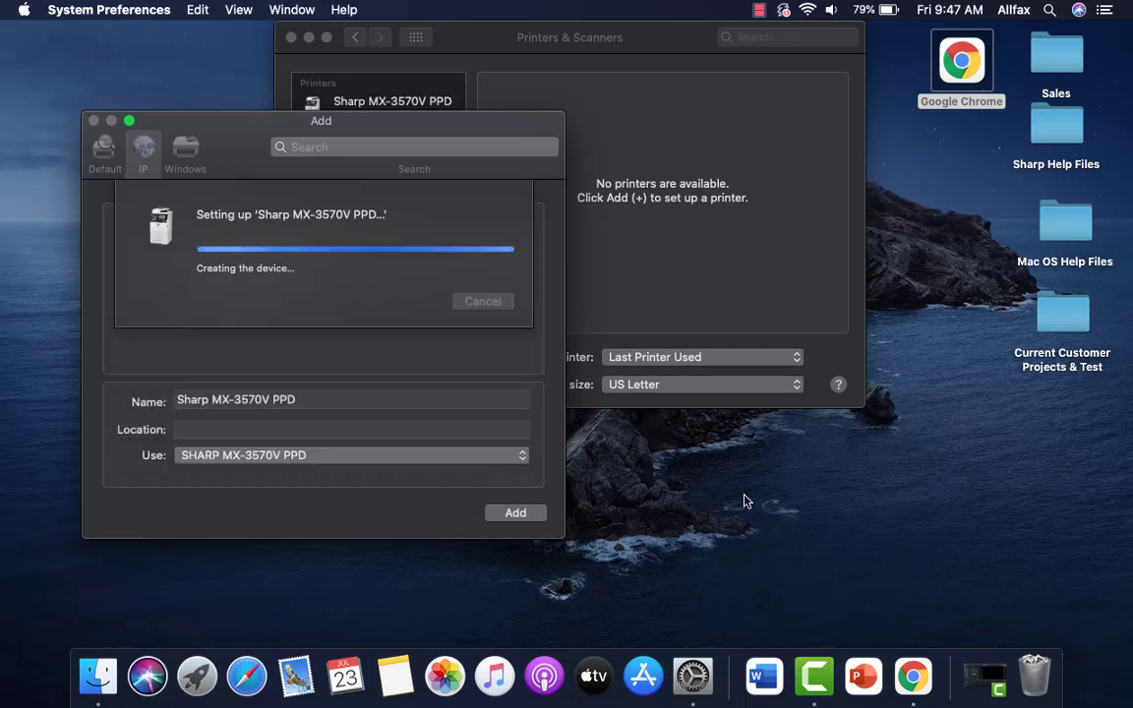
{"action": "left_click", "coordinate": [290, 36]}
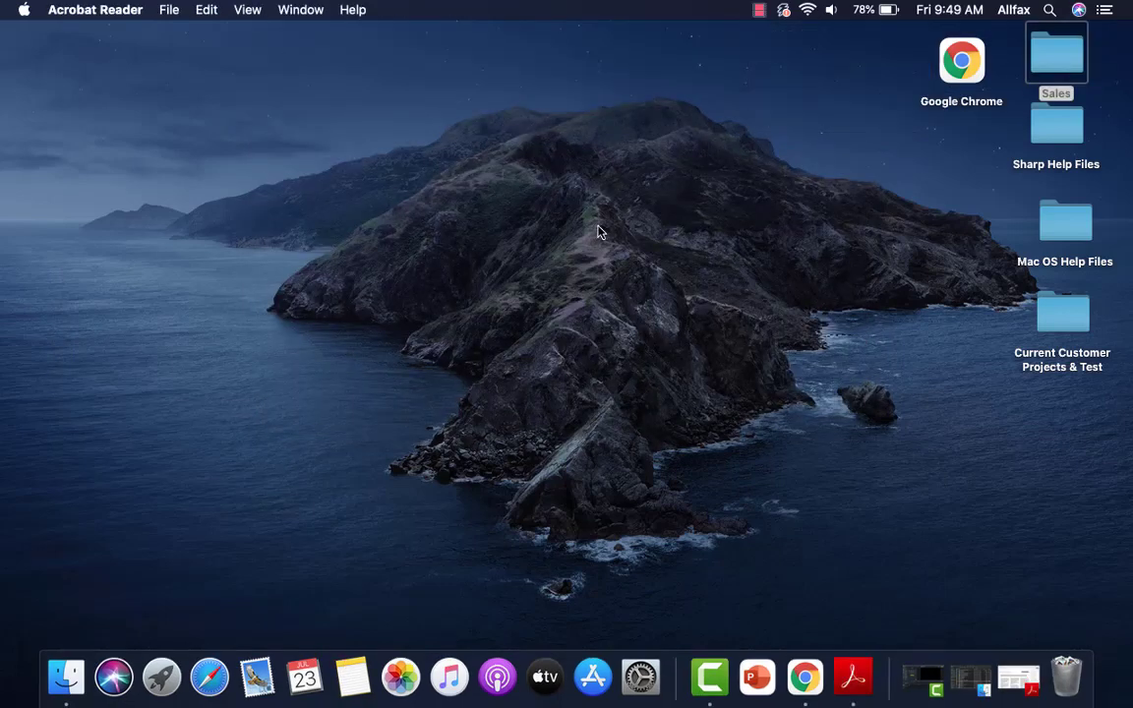
Step: Switch to Acrobat Reader and open the print dialog for Demo1.pdf
{"action": "left_click", "coordinate": [852, 677]}
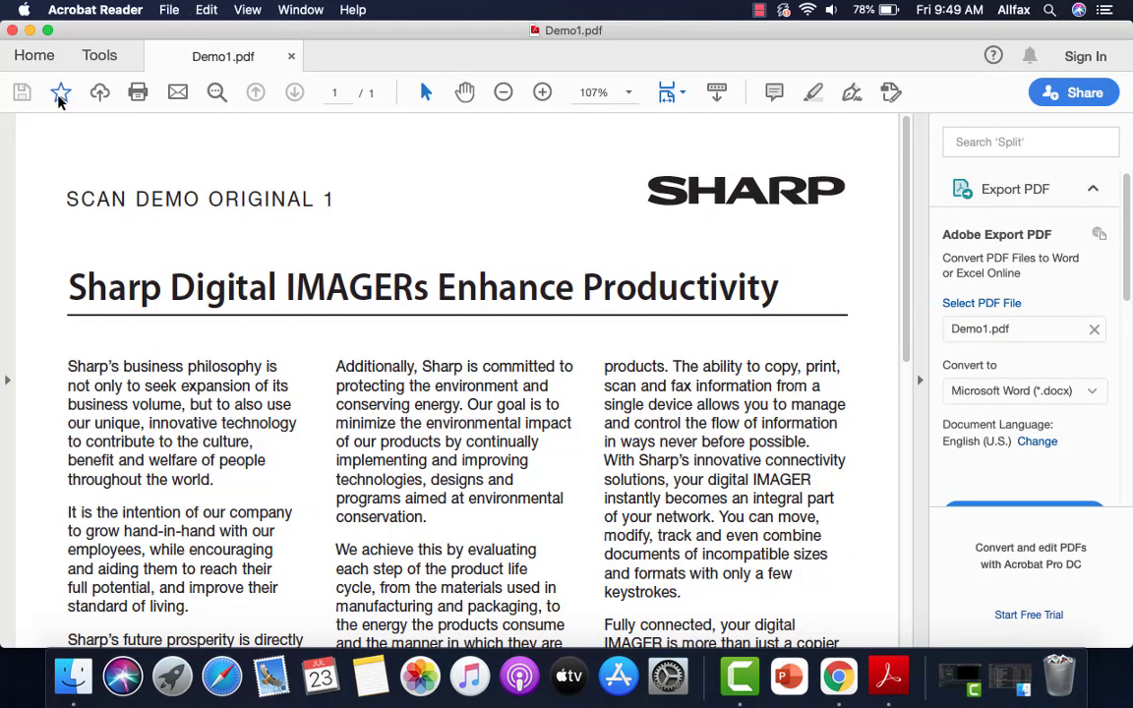
{"action": "left_click", "coordinate": [171, 12]}
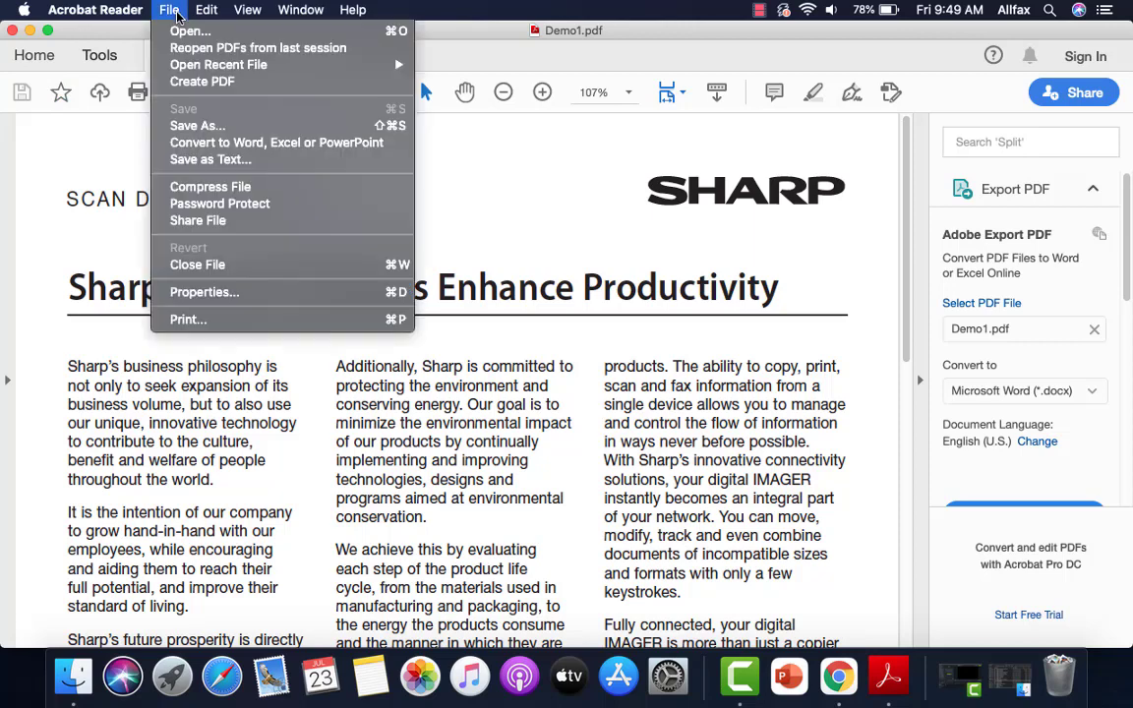
{"action": "left_click", "coordinate": [189, 320]}
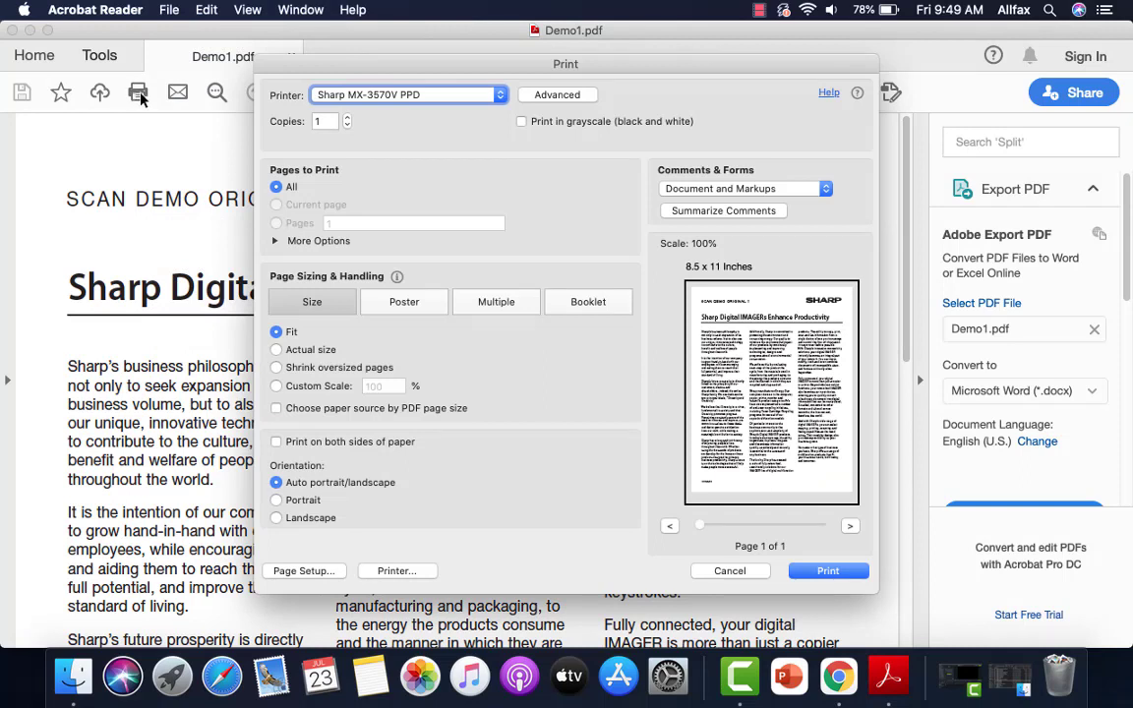
Step: Open the Sharp printer's own print settings, show its Color options and move the dialog so it is fully visible
{"action": "left_click", "coordinate": [399, 571]}
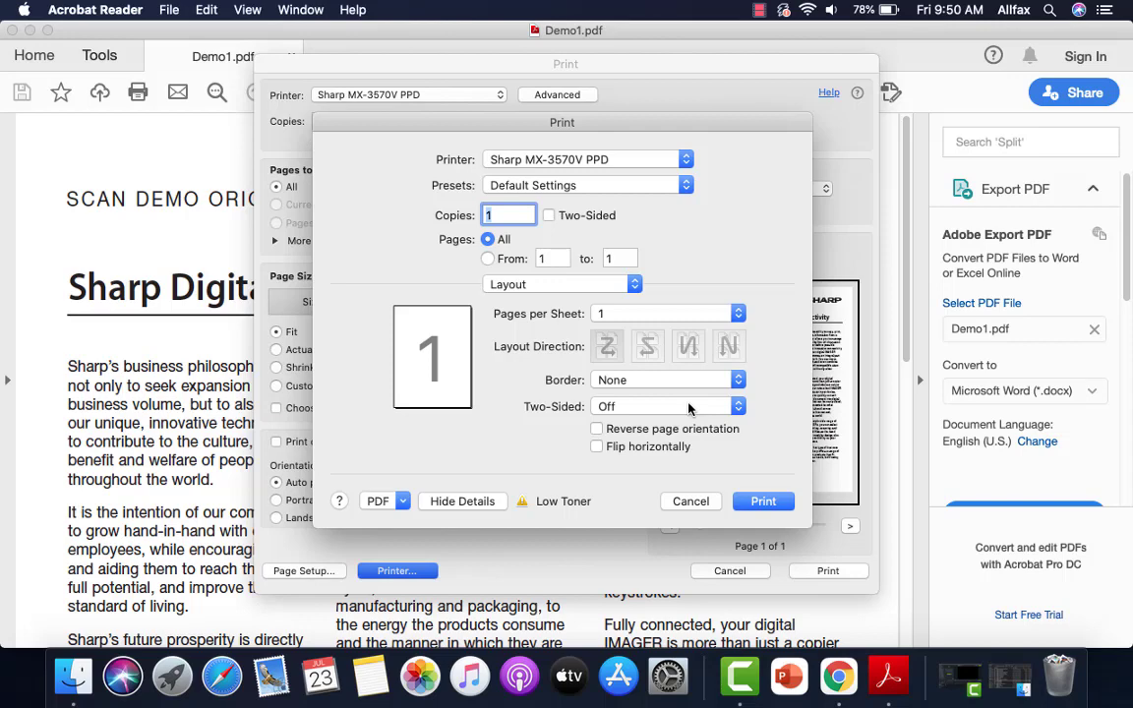
{"action": "left_click", "coordinate": [636, 285]}
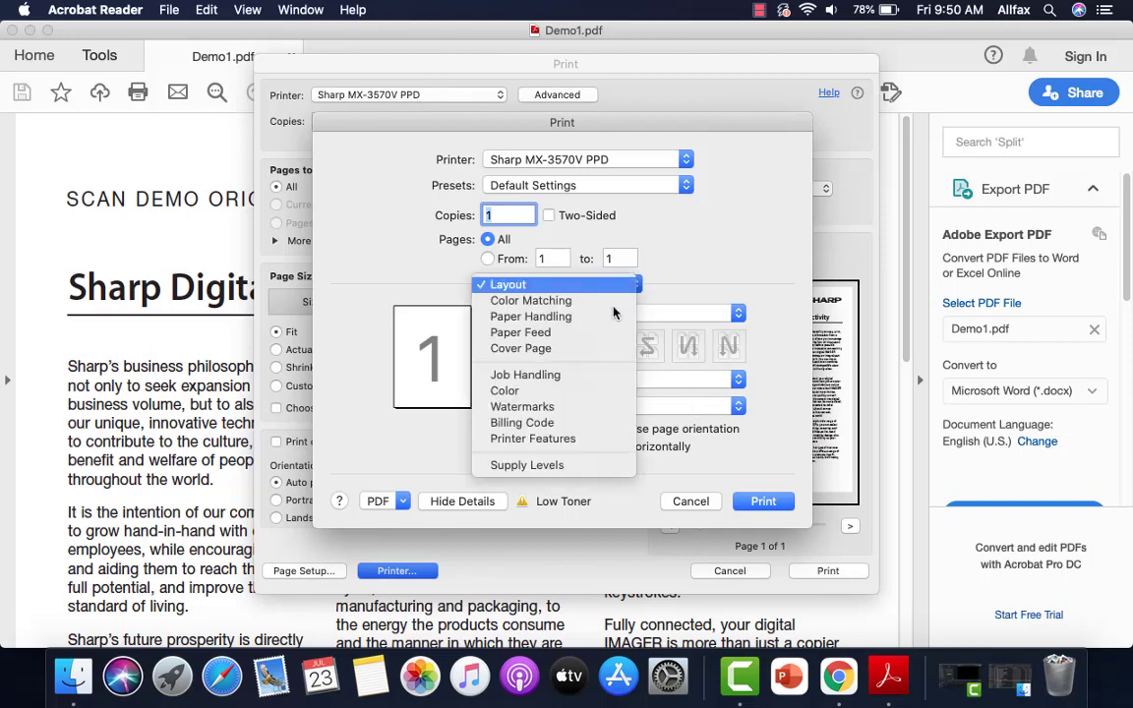
{"action": "left_click", "coordinate": [530, 393]}
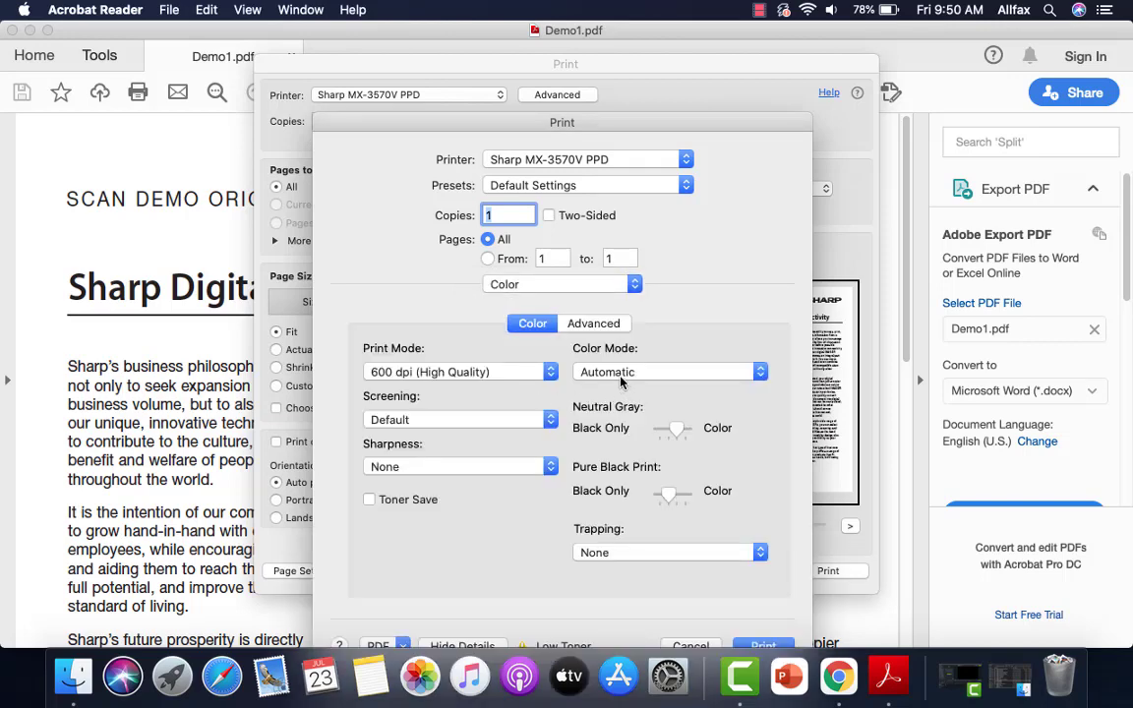
{"action": "left_click_drag", "start_coordinate": [739, 129], "coordinate": [733, 78]}
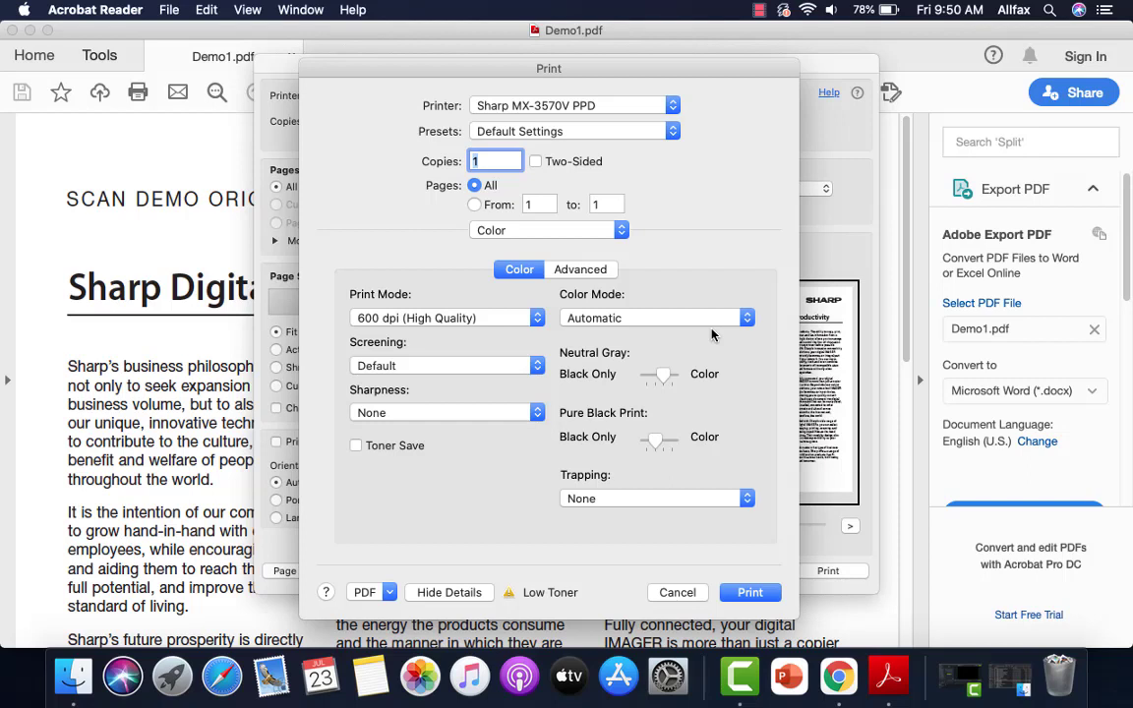
Step: Save the current print settings as a preset named "Default Setting" for only this printer
{"action": "left_click", "coordinate": [677, 135]}
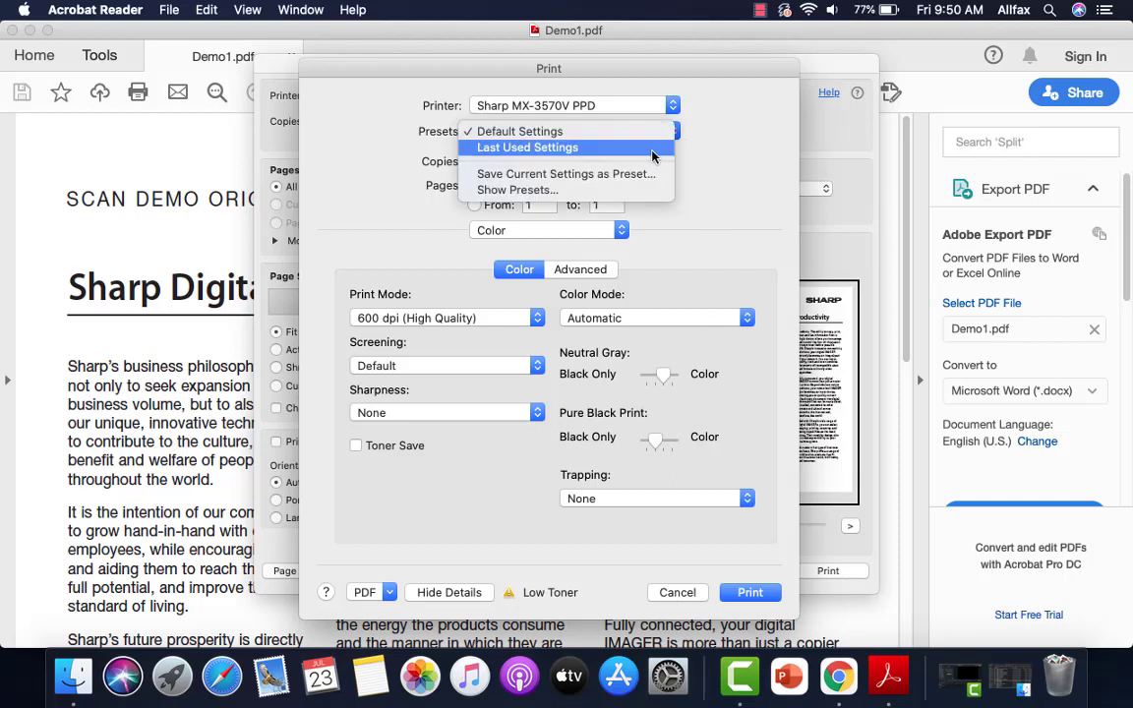
{"action": "left_click", "coordinate": [632, 174]}
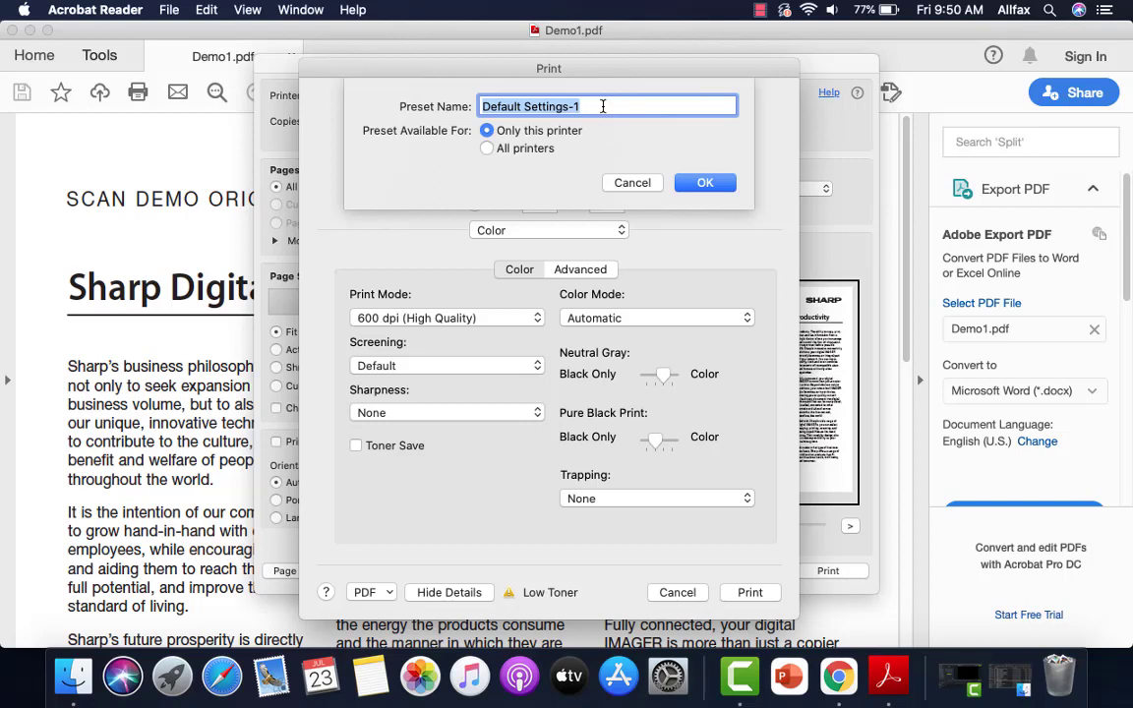
{"action": "left_click", "coordinate": [602, 106]}
{"action": "key", "text": "BackSpace"}
{"action": "key", "text": "BackSpace"}
{"action": "key", "text": "BackSpace"}
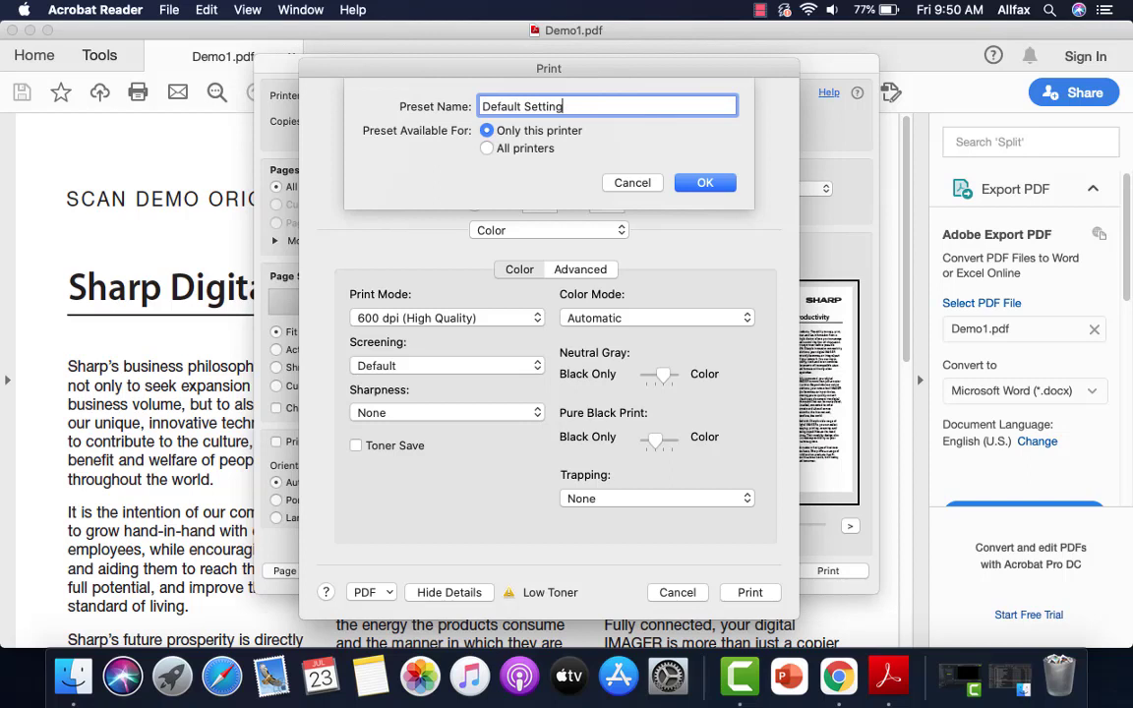
{"action": "left_click", "coordinate": [693, 181]}
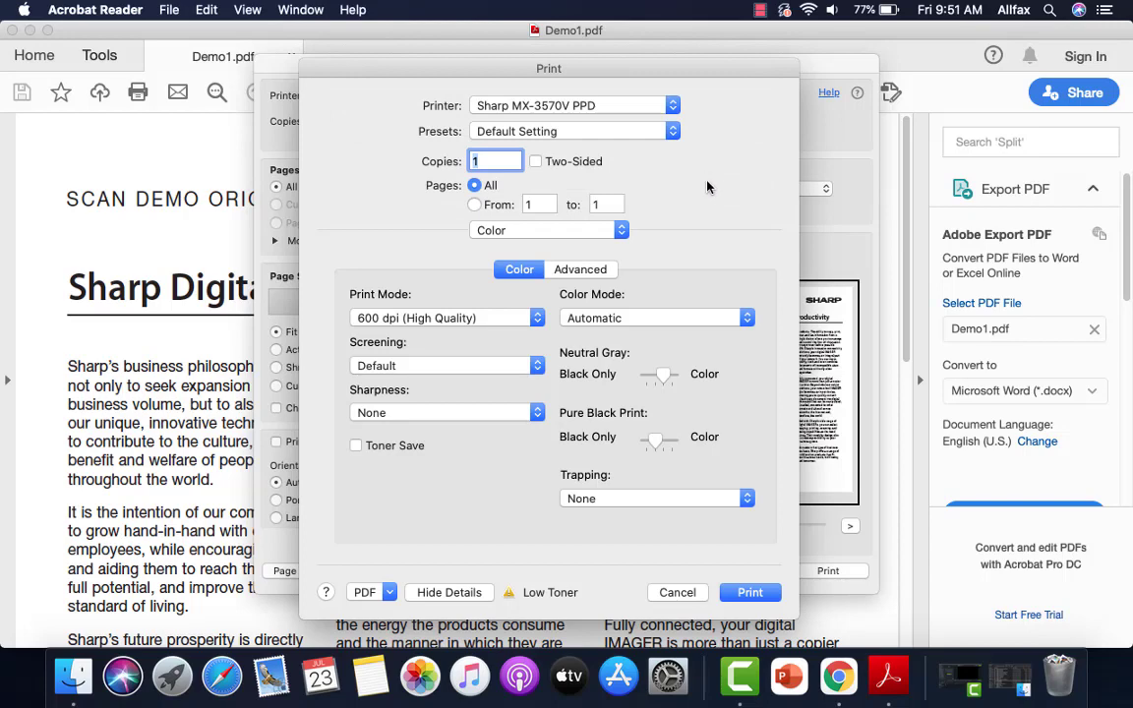
Step: Accept the printer settings and print Demo1.pdf on the Sharp MX-3570V PPD
{"action": "left_click", "coordinate": [749, 594]}
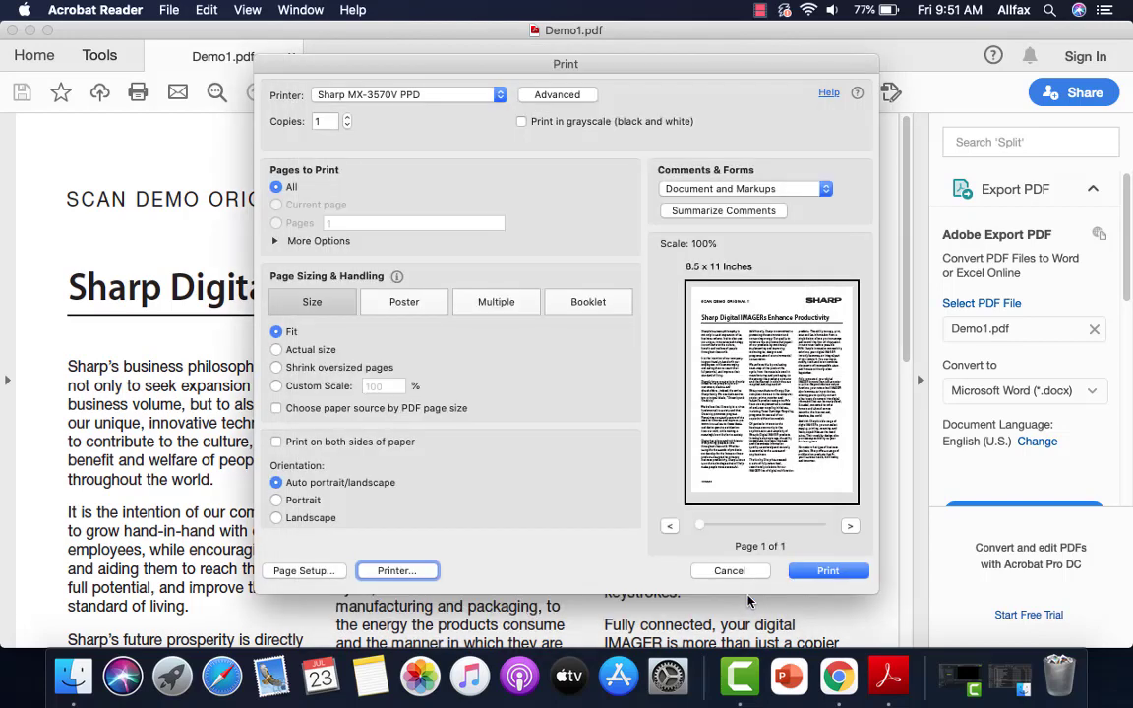
{"action": "left_click", "coordinate": [826, 572]}
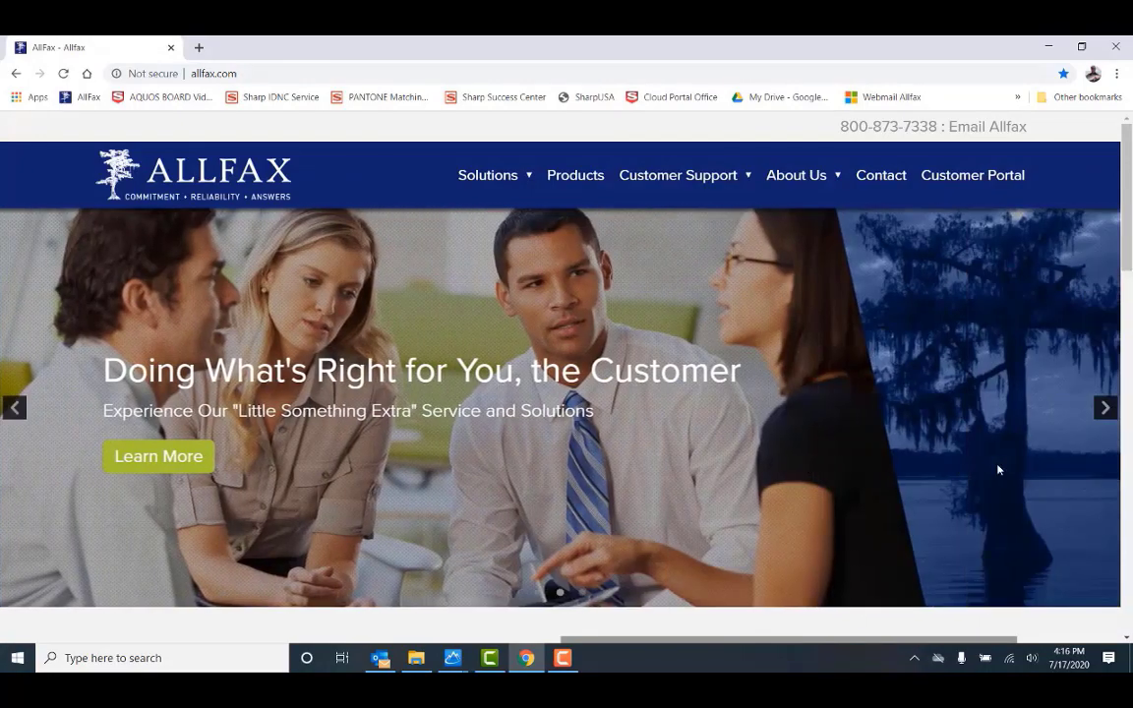
Step: Open the Contact page of the Allfax website and view its call and email details
{"action": "left_click", "coordinate": [880, 175]}
{"action": "scroll", "coordinate": [998, 470], "scroll_direction": "down", "scroll_amount": 3}
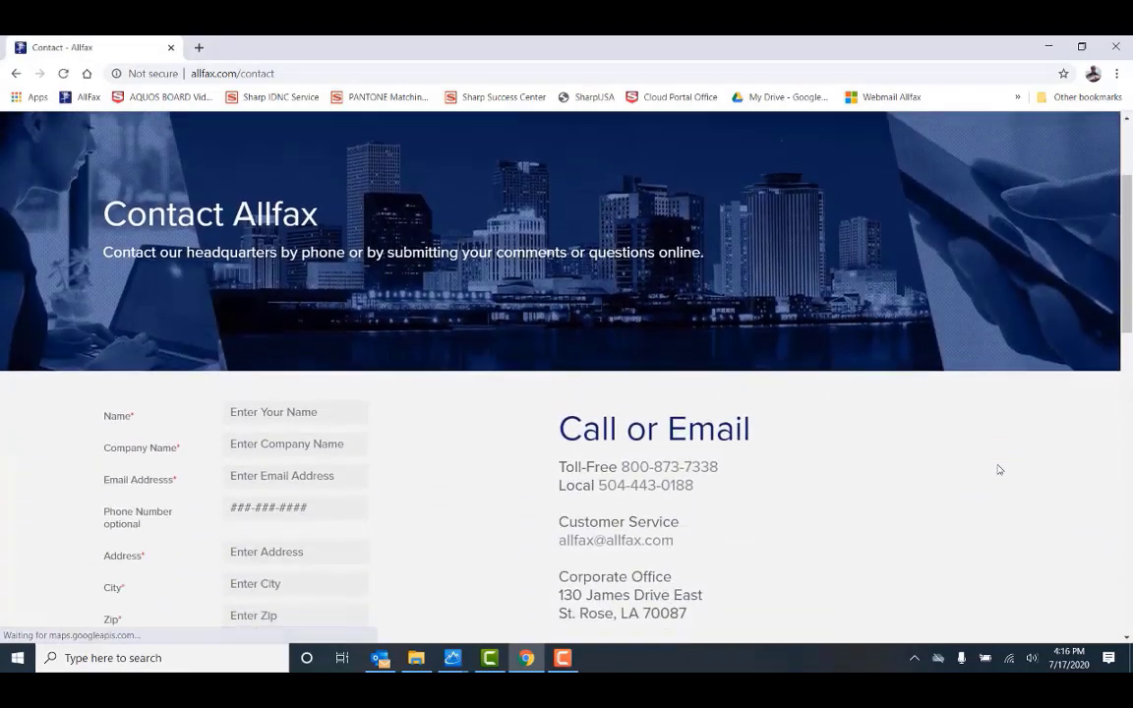